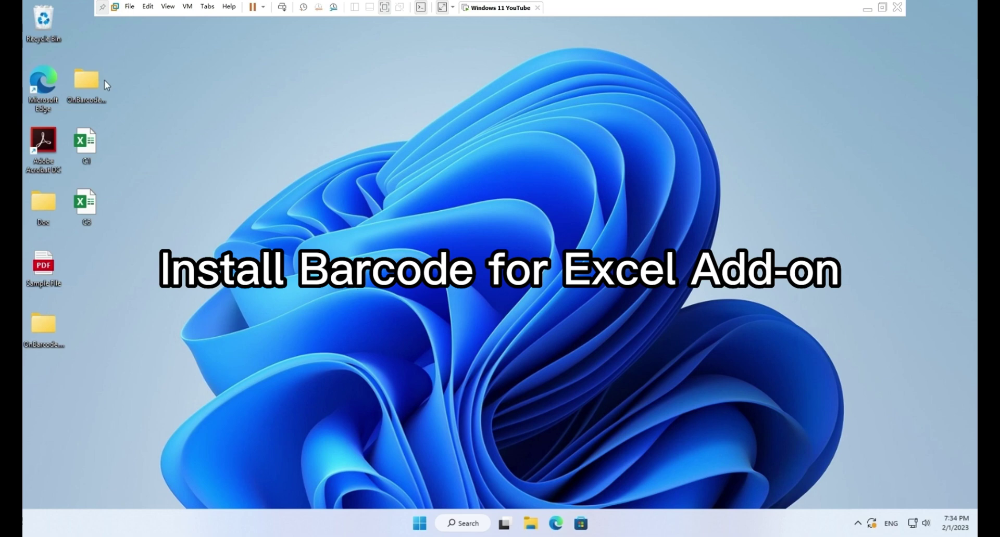
# Go to OnBarcode.Excel.Barcode.Production > Barcode Addin for Excel 2021 > 64-bit and launch the setup.
pyautogui.click(88, 83)
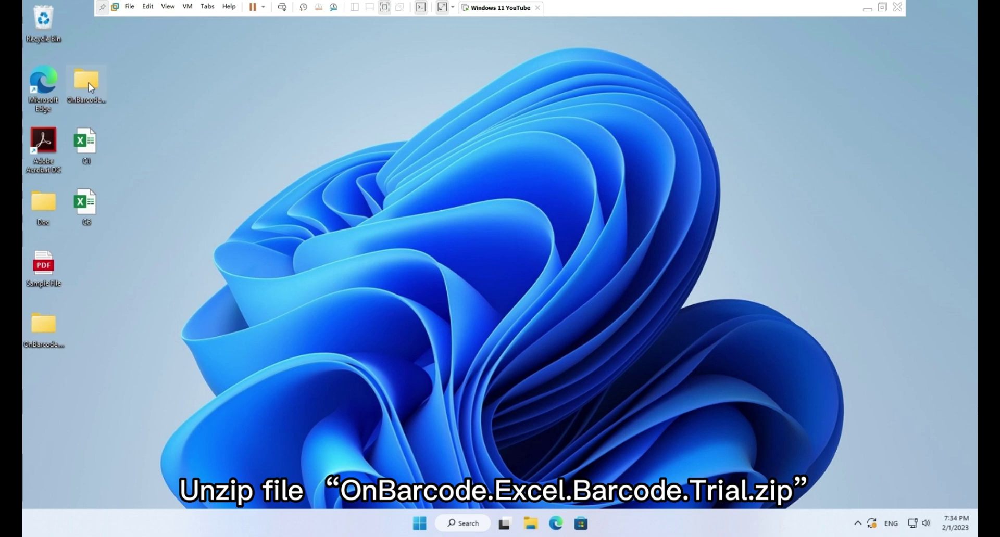
pyautogui.doubleClick(89, 83)
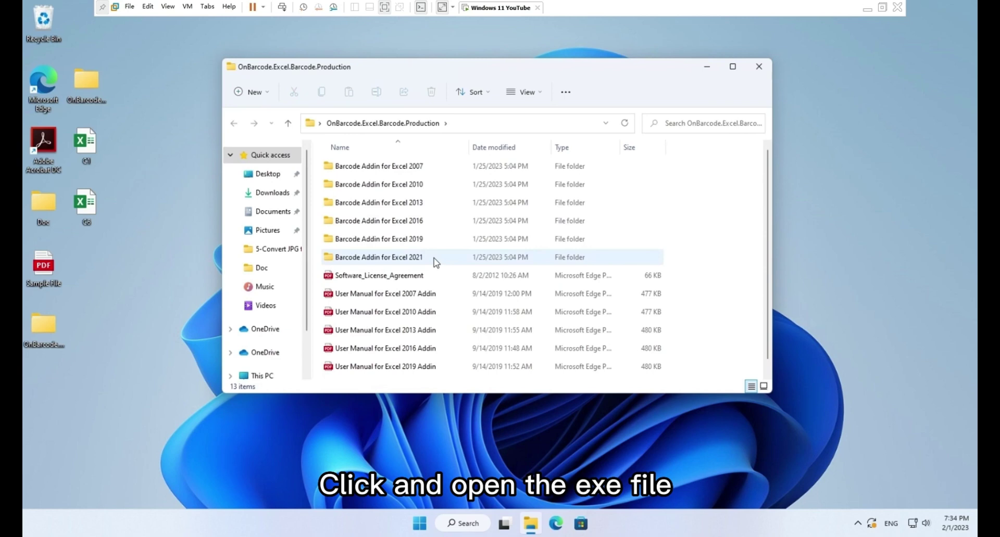
pyautogui.doubleClick(435, 257)
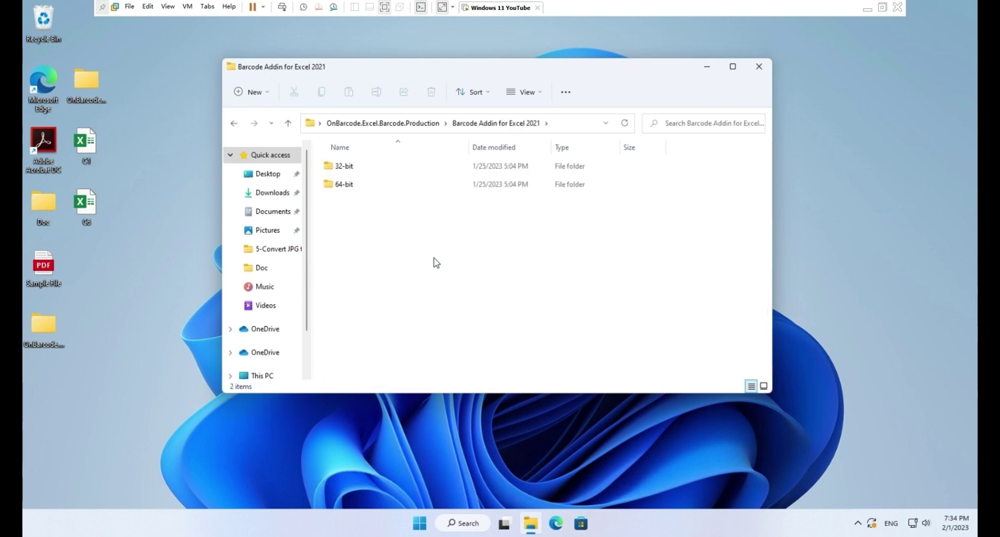
pyautogui.doubleClick(378, 185)
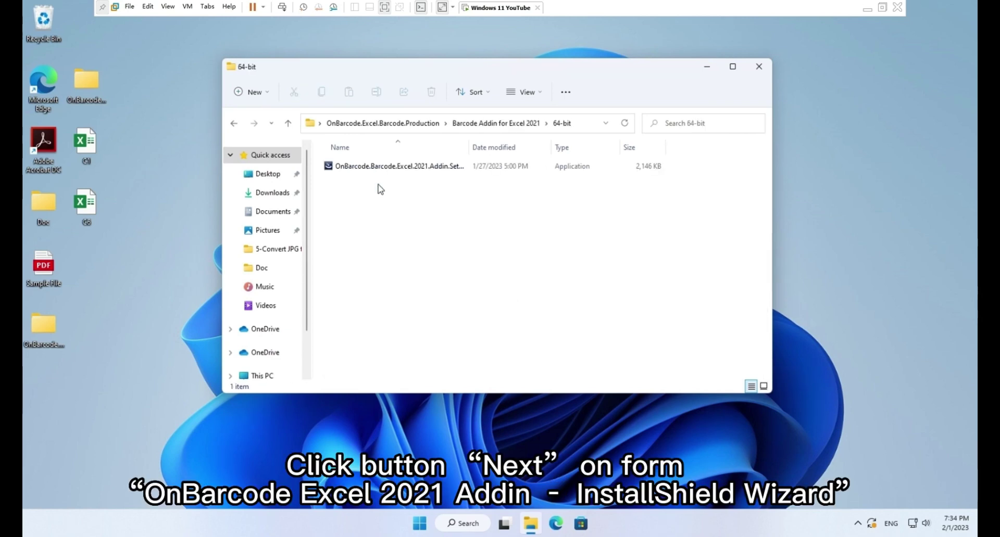
pyautogui.doubleClick(401, 168)
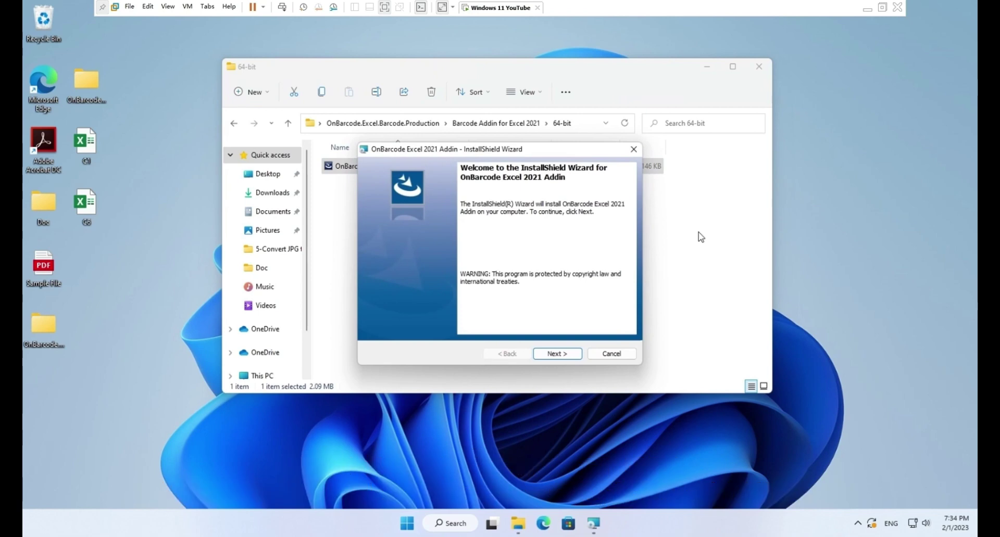
# Run the InstallShield Wizard to install the OnBarcode Excel 2021 Addin, approving the UAC prompt.
pyautogui.click(568, 357)
pyautogui.click(559, 354)
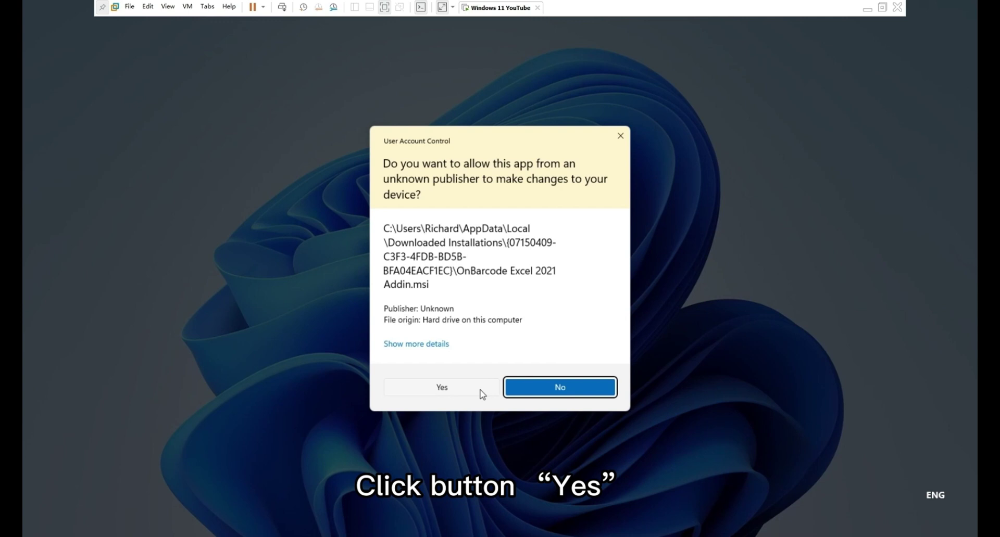
pyautogui.click(480, 391)
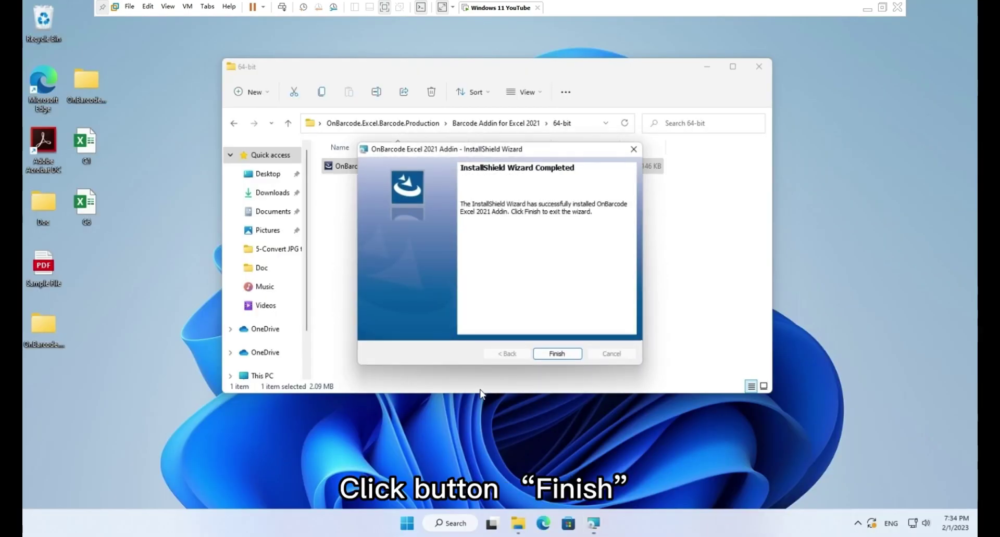
pyautogui.click(557, 356)
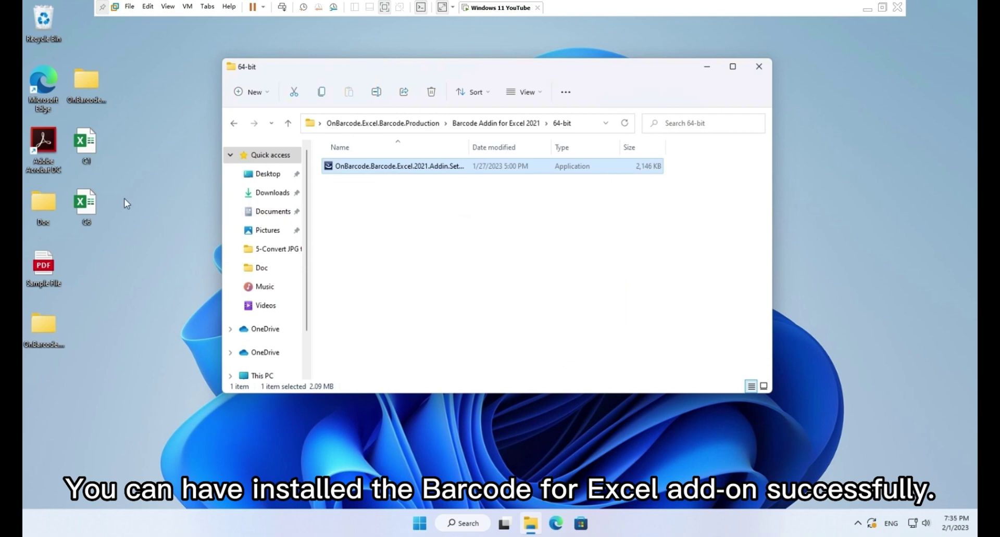
# Open the C1 workbook, check the OnBarcode group on the Add-ins tab, then close Excel.
pyautogui.doubleClick(91, 148)
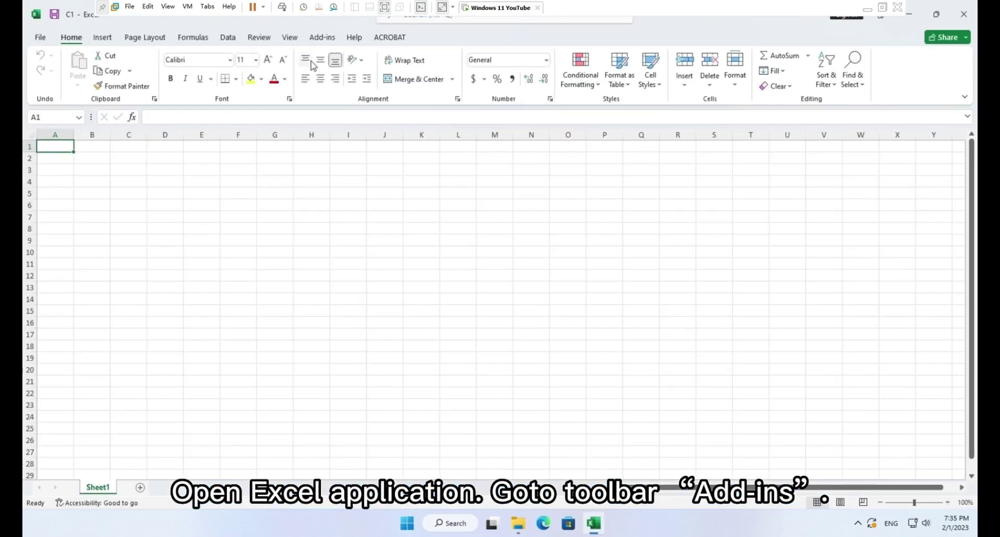
pyautogui.click(327, 40)
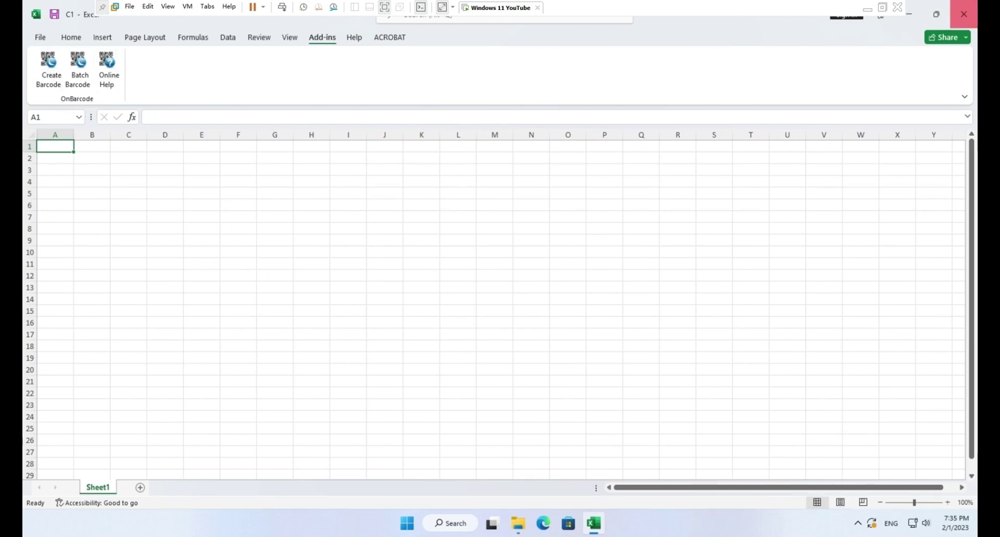
pyautogui.click(963, 15)
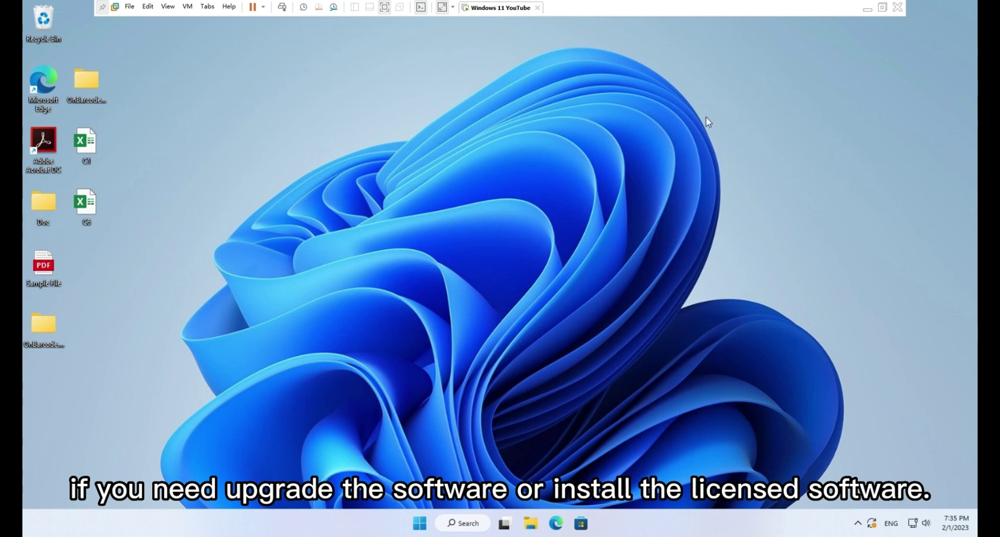
# Open Settings > Apps > Apps & features and scroll to the OnBarcode Excel 2021 Addin entry.
pyautogui.click(417, 528)
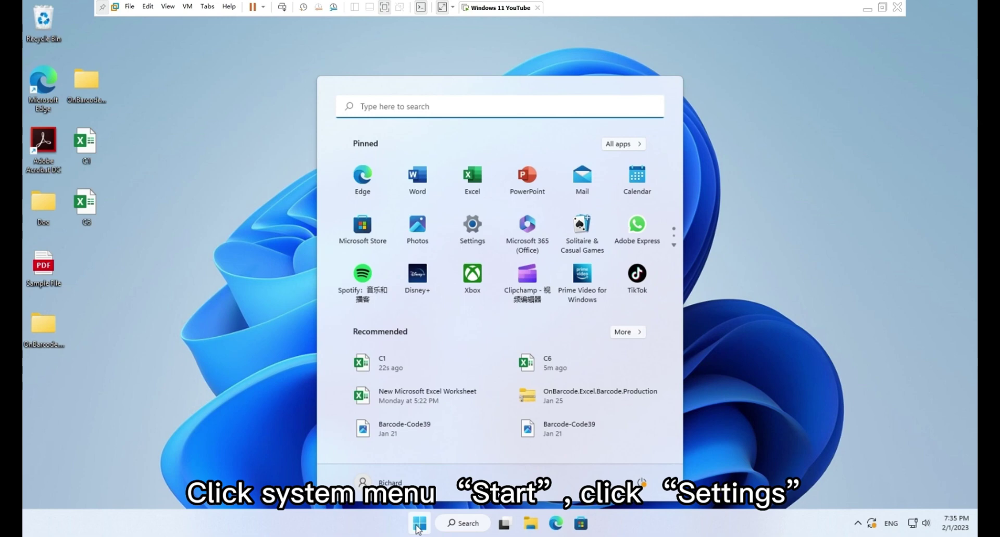
pyautogui.click(474, 233)
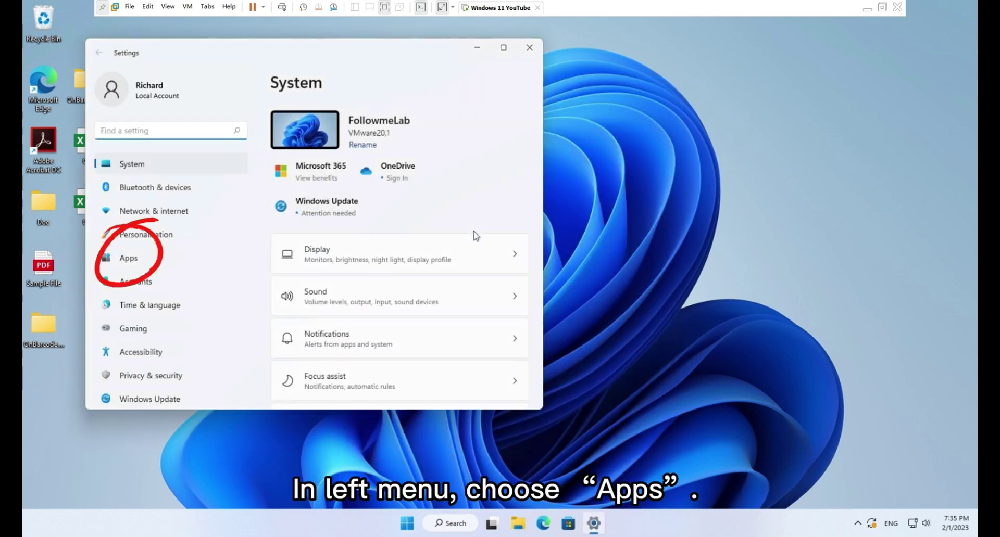
pyautogui.click(153, 264)
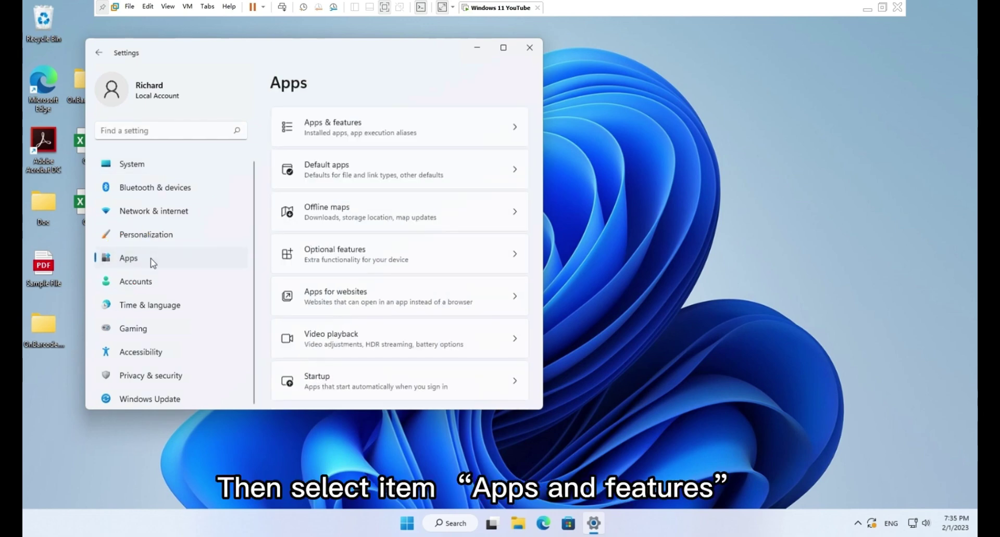
pyautogui.click(390, 133)
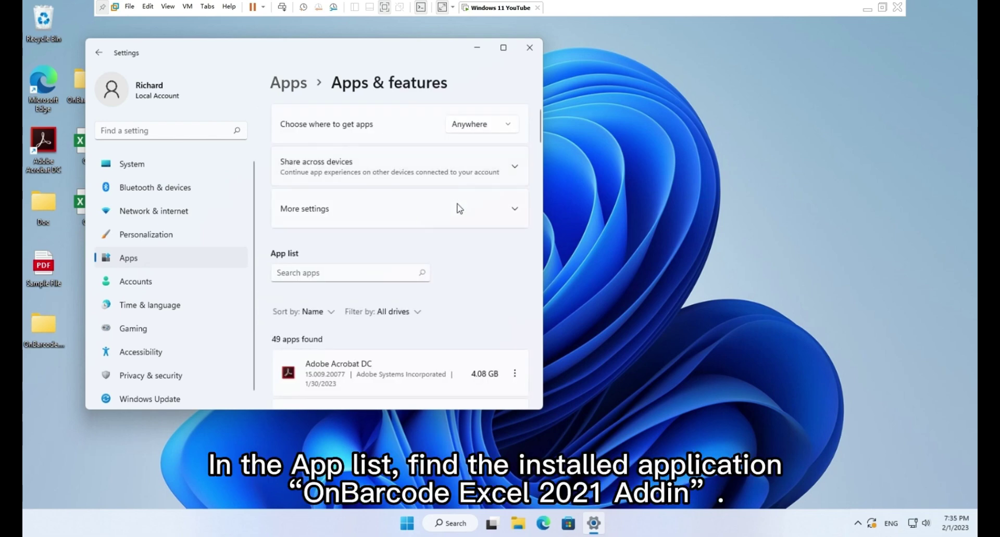
pyautogui.scroll(-6, 482, 275)
pyautogui.scroll(-10, 482, 276)
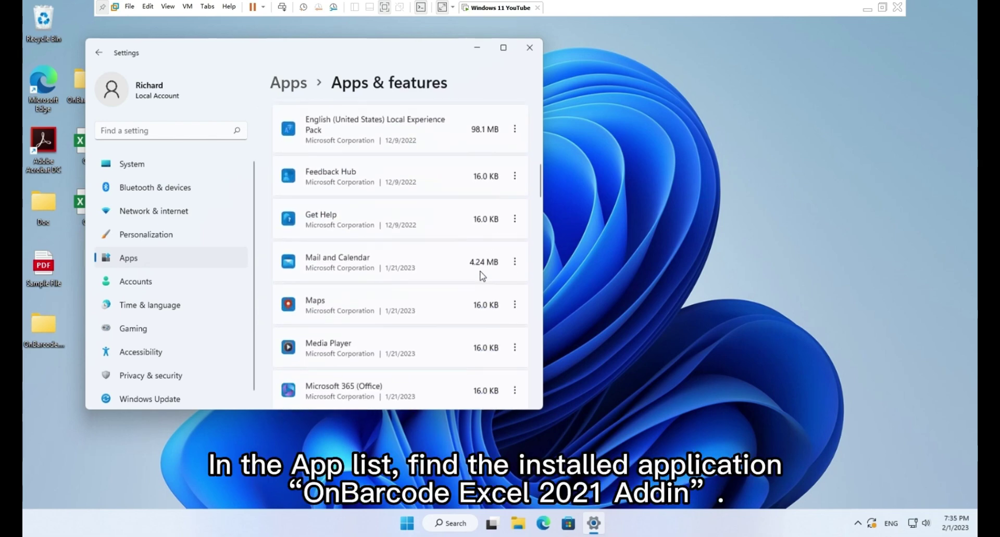
pyautogui.scroll(-10, 482, 276)
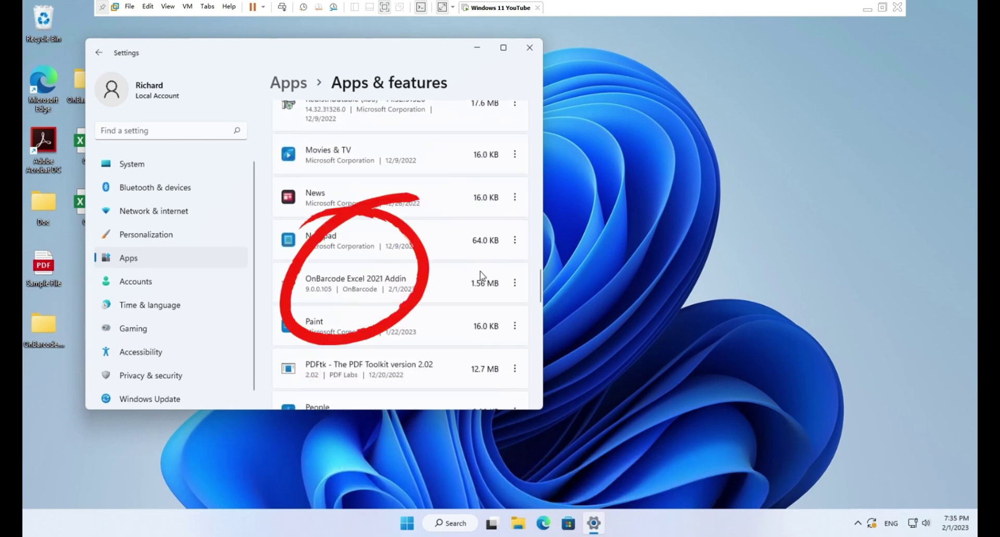
# Uninstall the OnBarcode Excel 2021 Addin from its options menu, approving the UAC prompt.
pyautogui.click(514, 288)
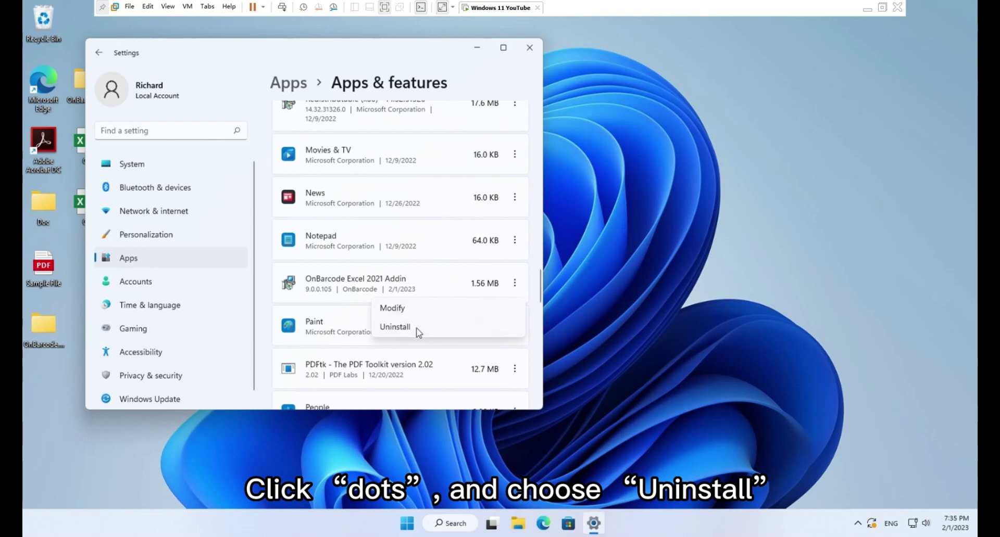
pyautogui.click(416, 328)
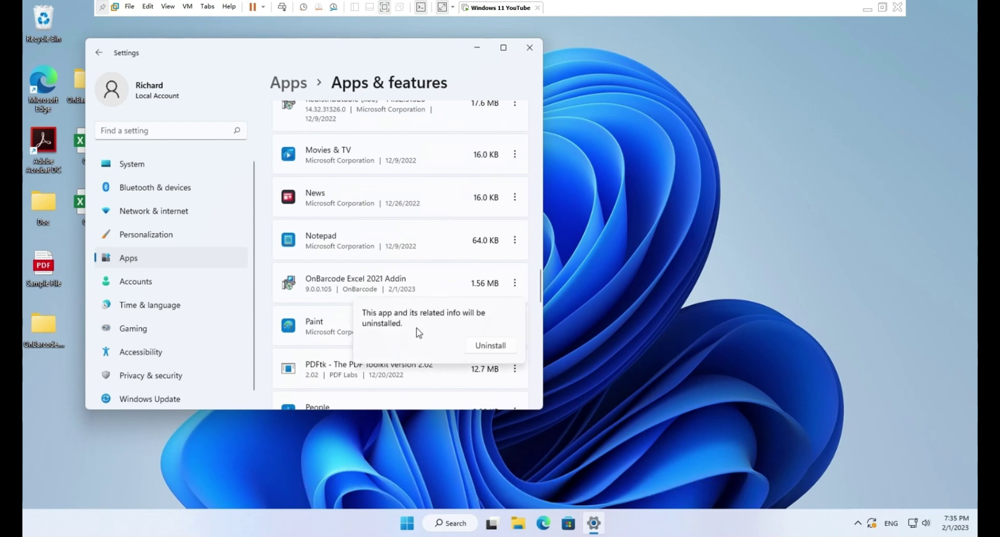
pyautogui.click(491, 346)
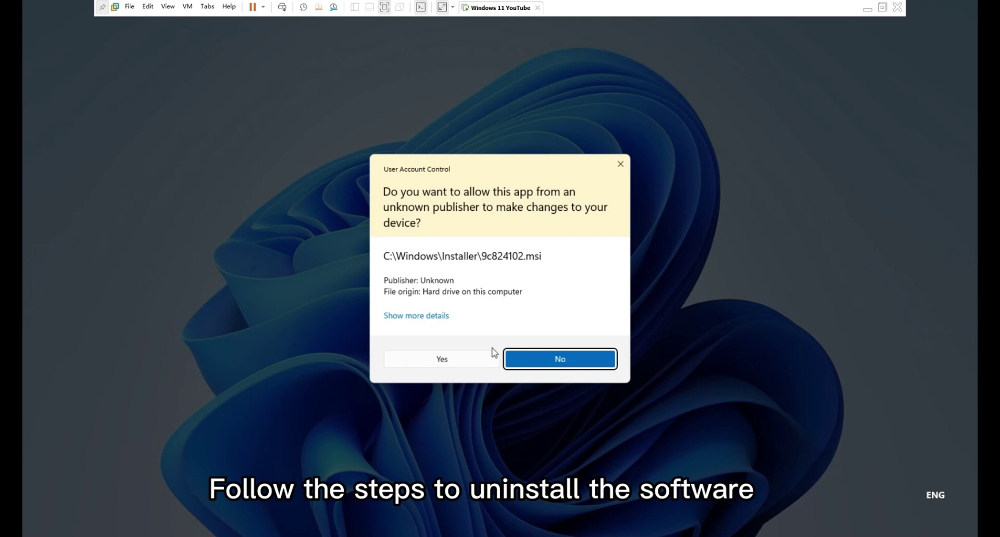
pyautogui.click(477, 364)
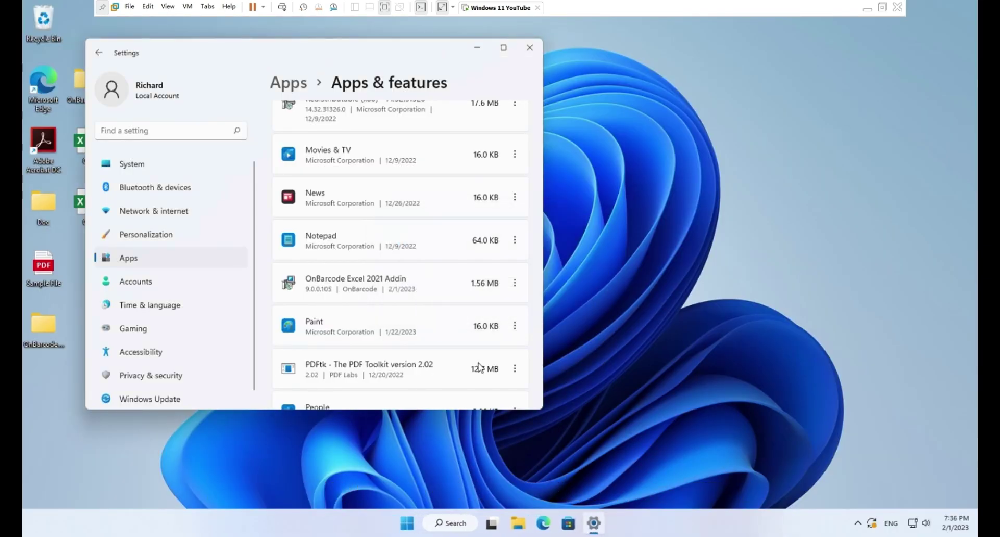
# Close Settings, open Sample 1, and bring up the OnBarcode Create Barcode settings pane.
pyautogui.click(537, 56)
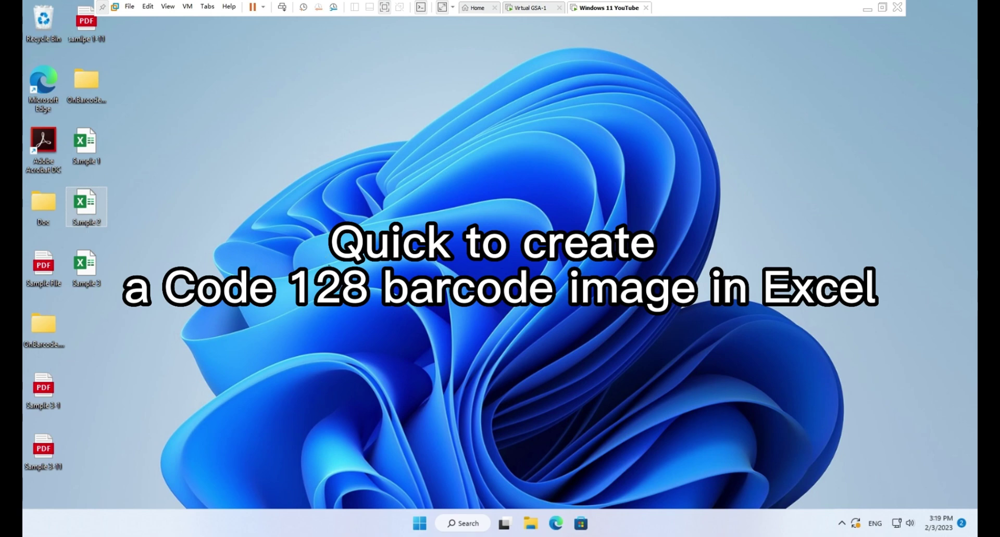
pyautogui.doubleClick(96, 148)
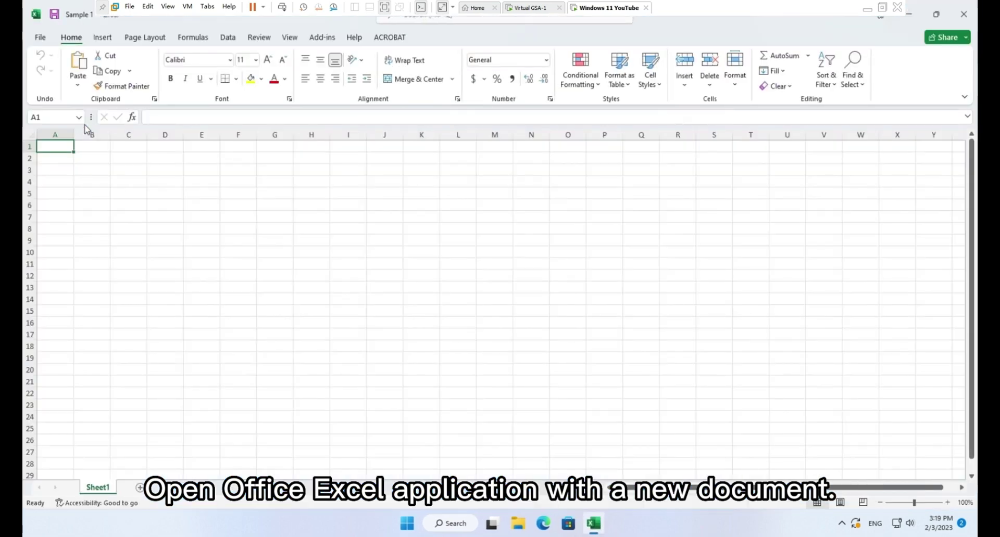
pyautogui.click(330, 42)
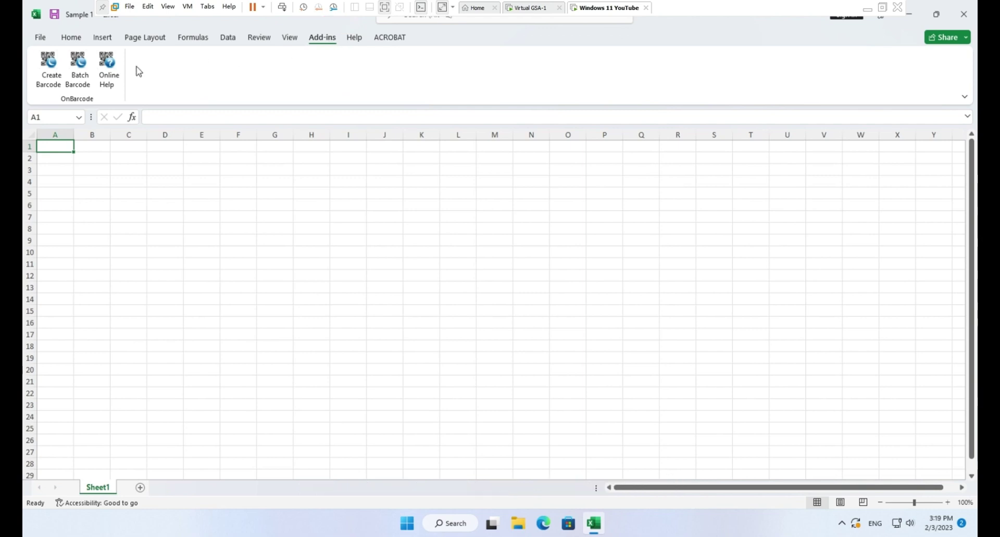
pyautogui.click(44, 73)
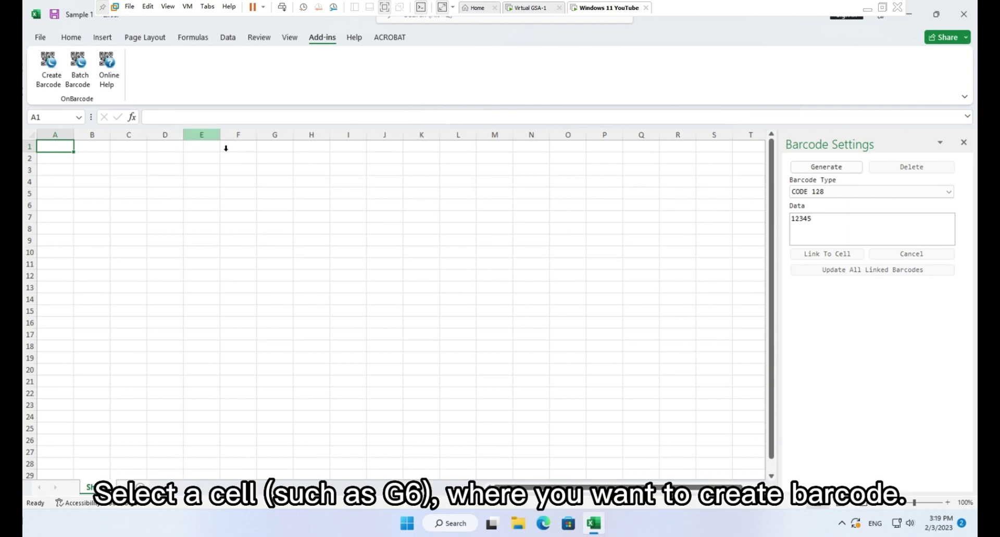
# Generate a CODE 128 barcode encoding Code12345 at cell G6.
pyautogui.click(281, 209)
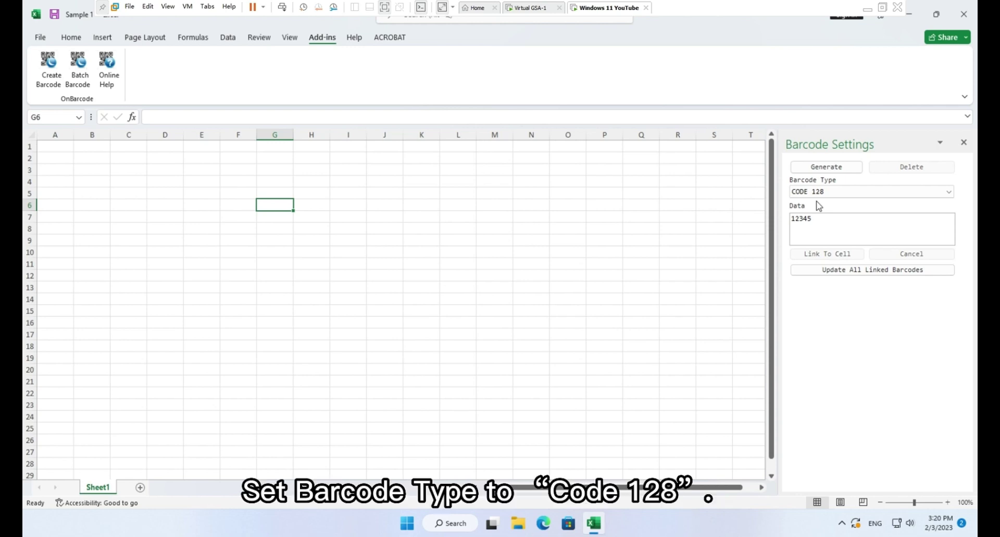
pyautogui.click(829, 196)
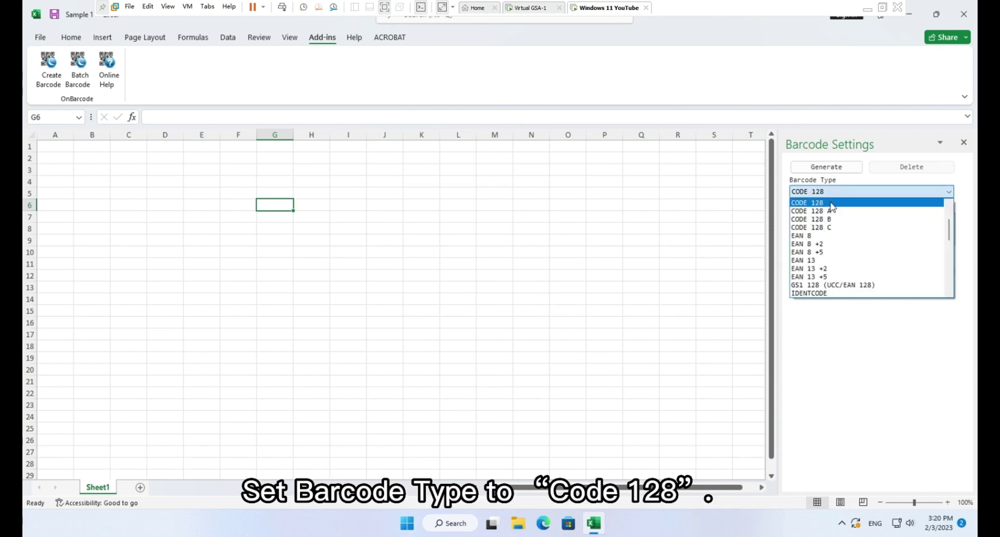
pyautogui.click(830, 203)
pyautogui.press('Tab')
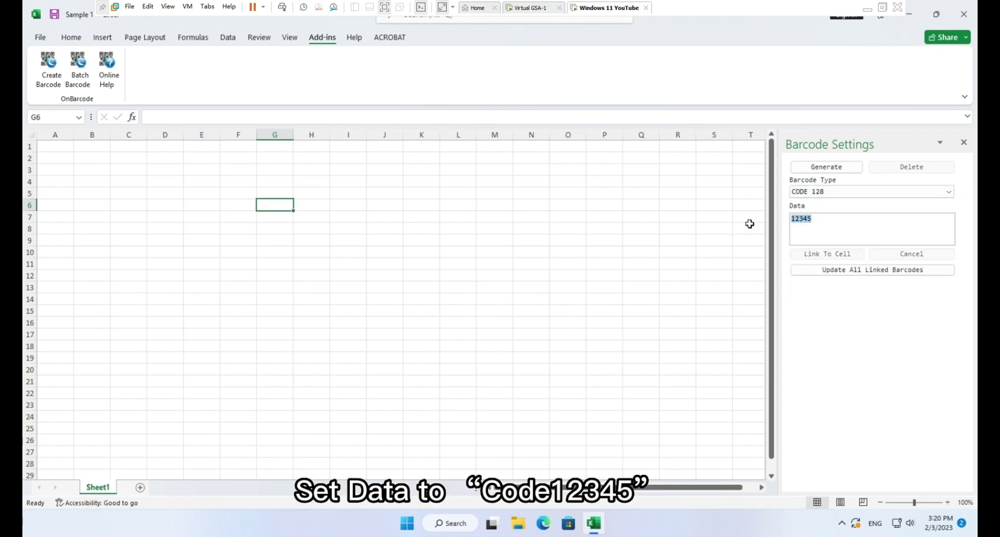
pyautogui.write('Code12345')
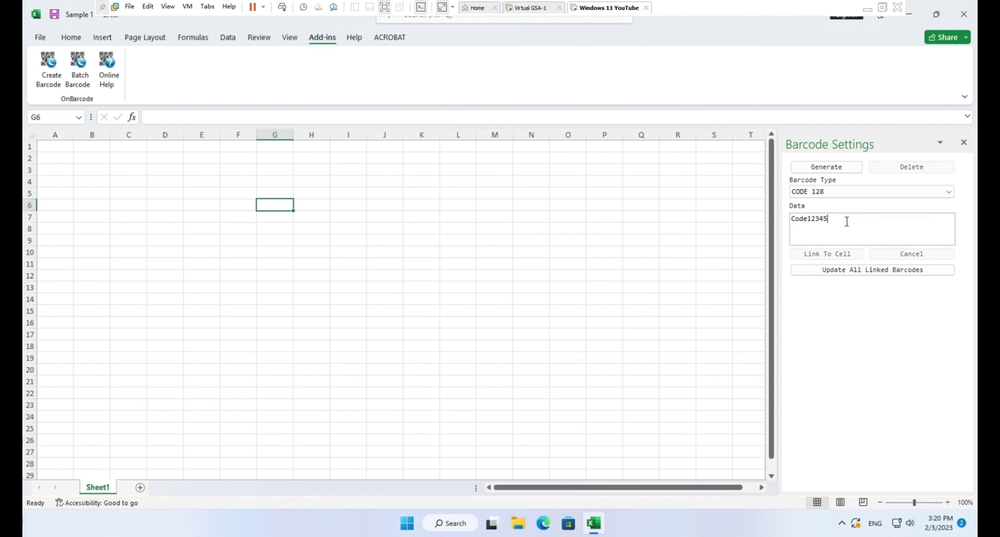
pyautogui.click(842, 168)
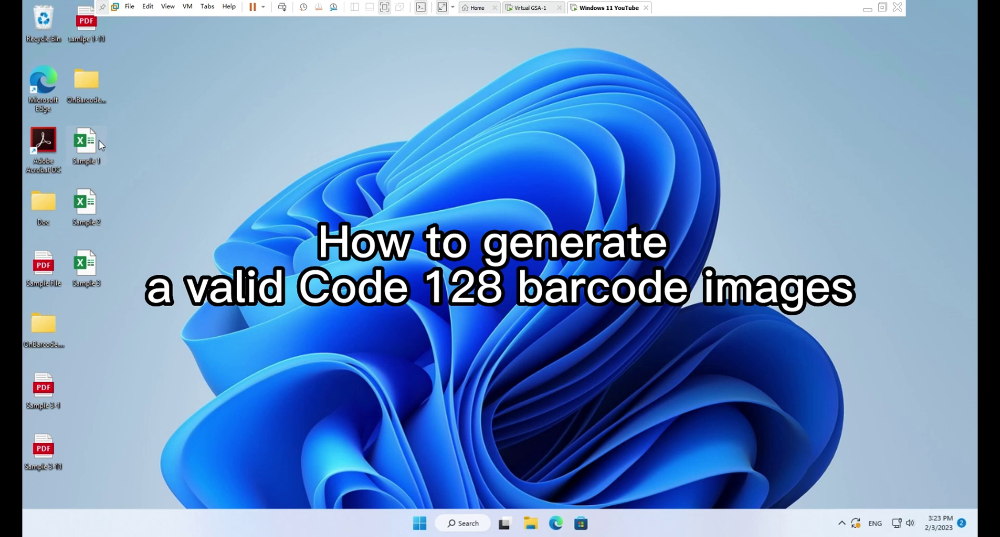
# Open the Sample 2 workbook from the desktop.
pyautogui.doubleClick(86, 143)
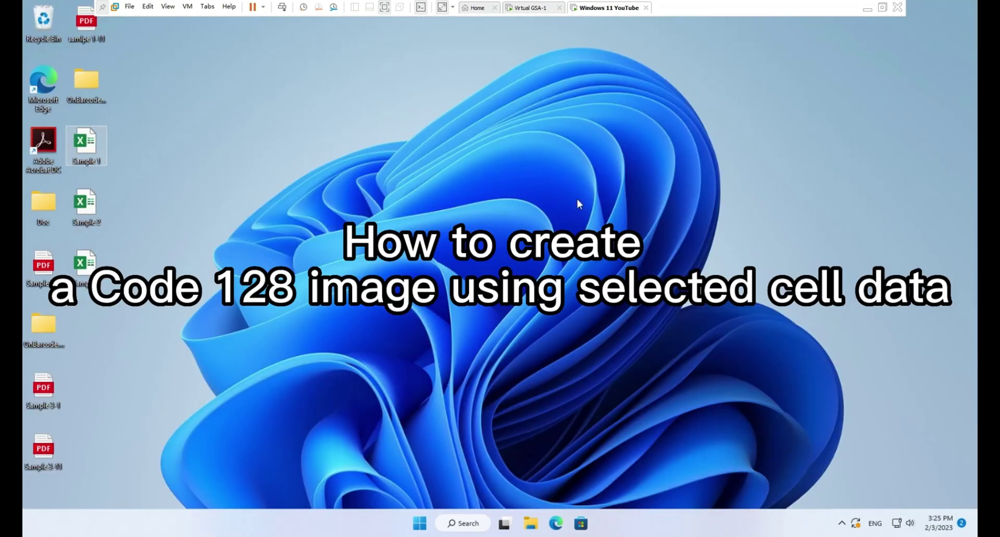
pyautogui.doubleClick(94, 211)
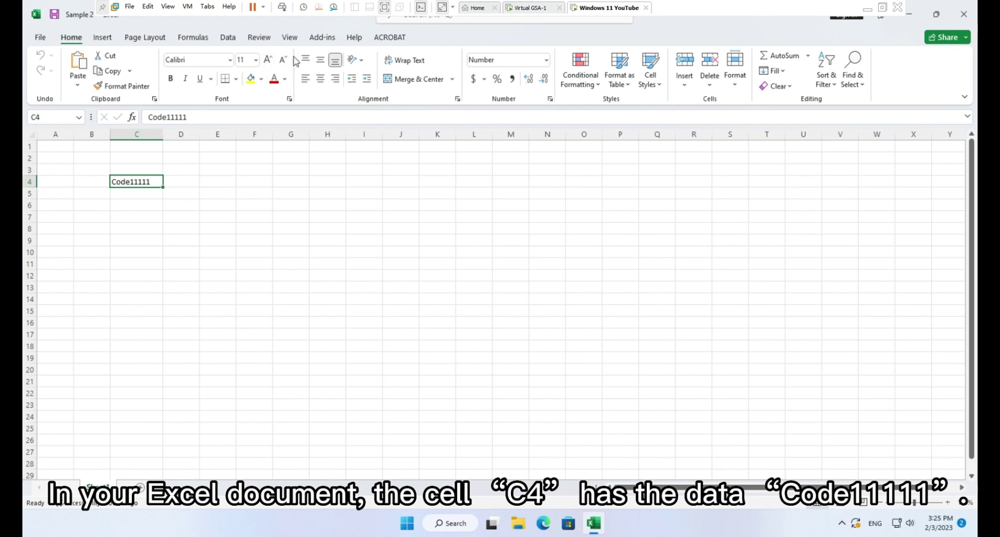
# Generate a barcode encoding code12345 at cell J10 via Create Barcode.
pyautogui.click(322, 37)
pyautogui.click(48, 67)
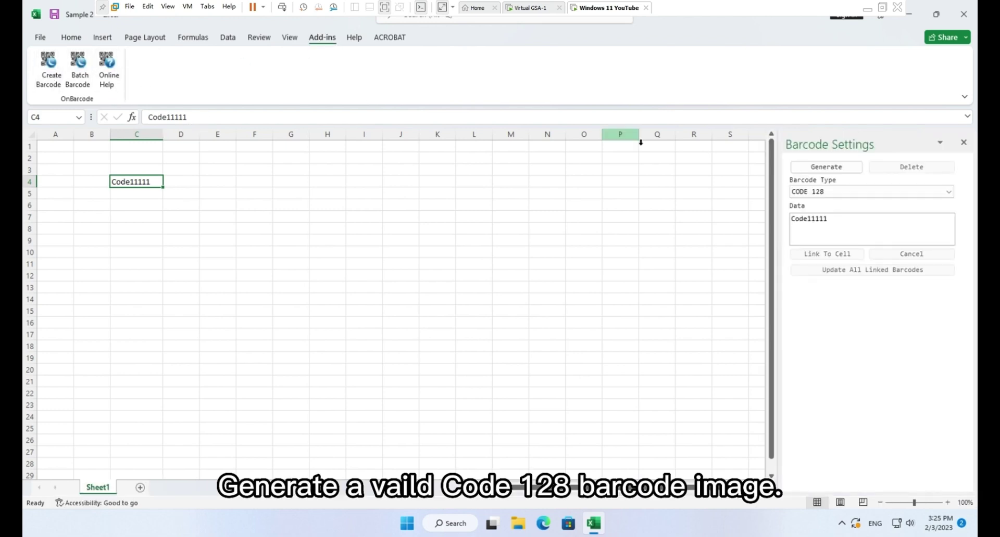
pyautogui.click(398, 258)
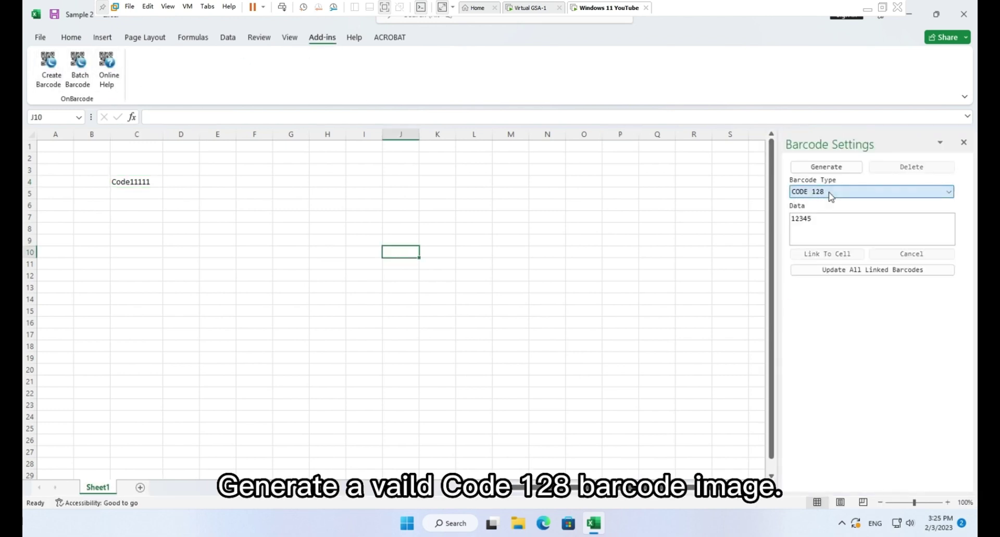
pyautogui.moveTo(835, 222); pyautogui.dragTo(730, 223)
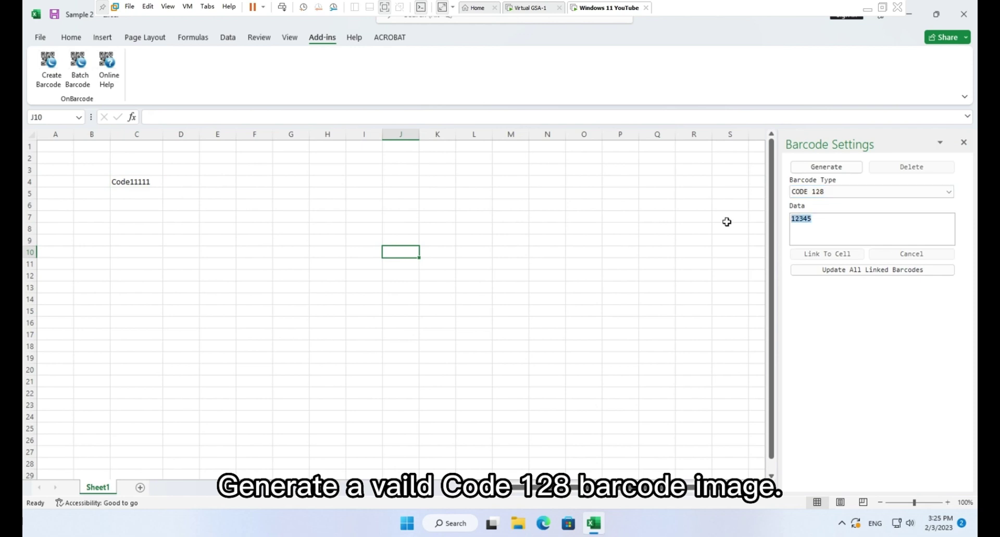
pyautogui.write('code12345')
pyautogui.click(832, 169)
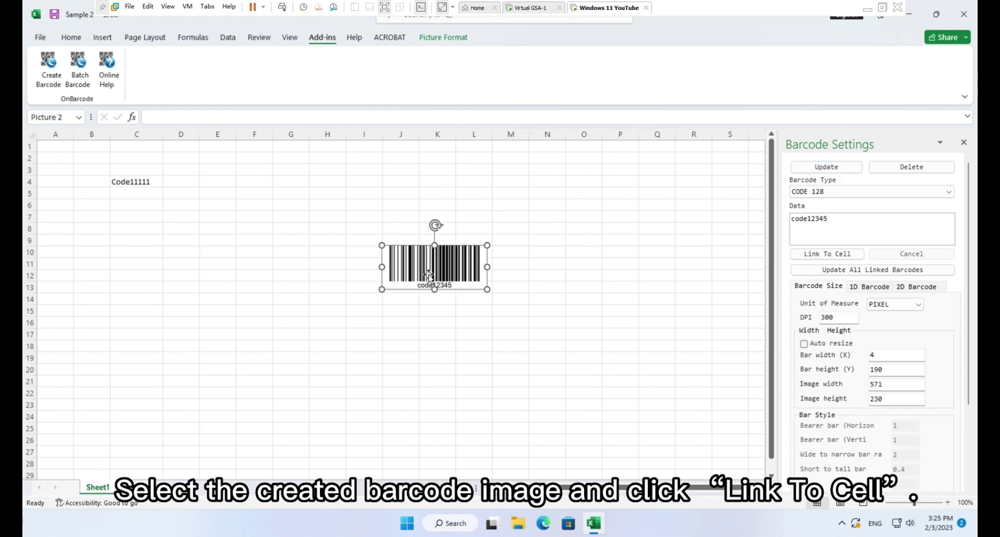
# Link the barcode to cell C4 and update it to encode Code11111.
pyautogui.click(810, 255)
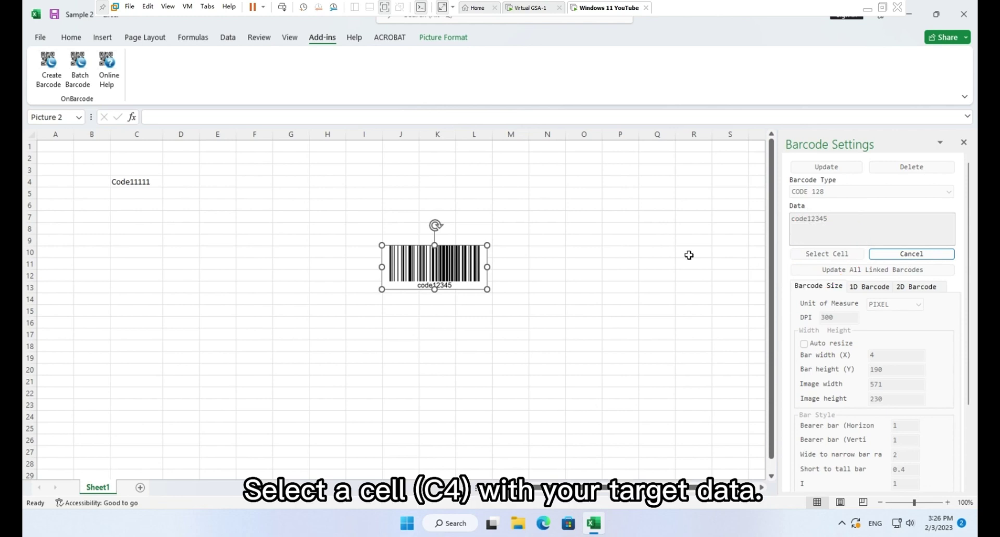
pyautogui.click(154, 186)
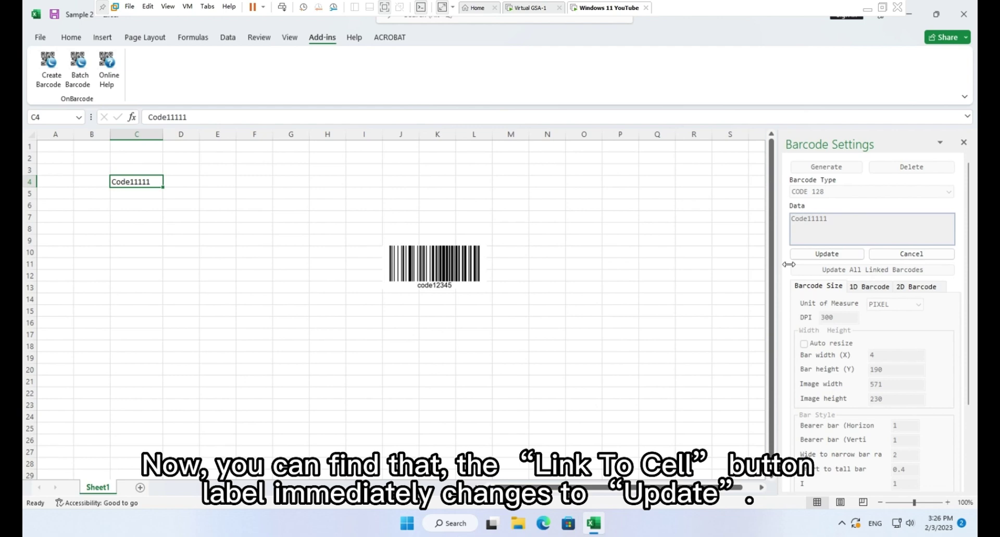
pyautogui.click(853, 256)
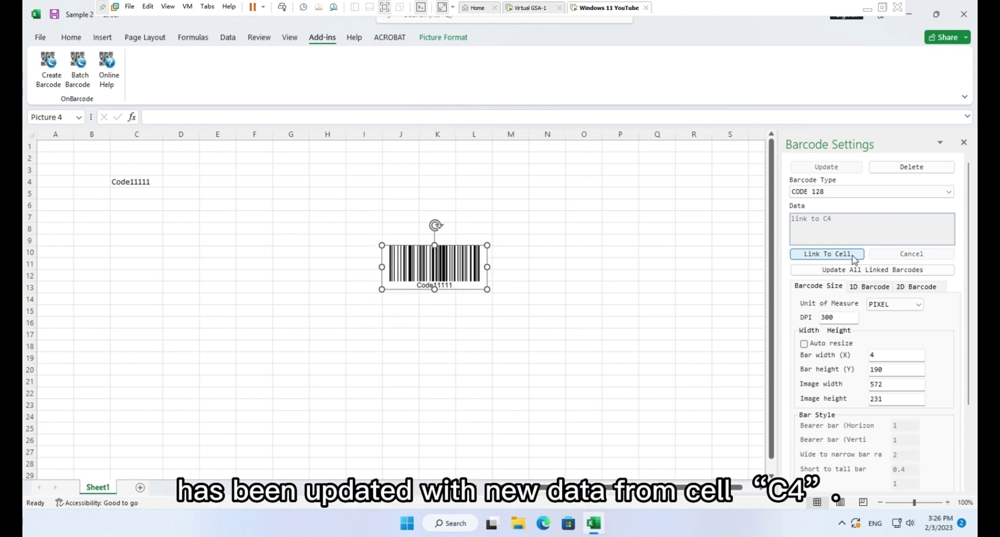
# Change C4 to Code22222 and update the linked barcode to match.
pyautogui.click(143, 185)
pyautogui.click(188, 118)
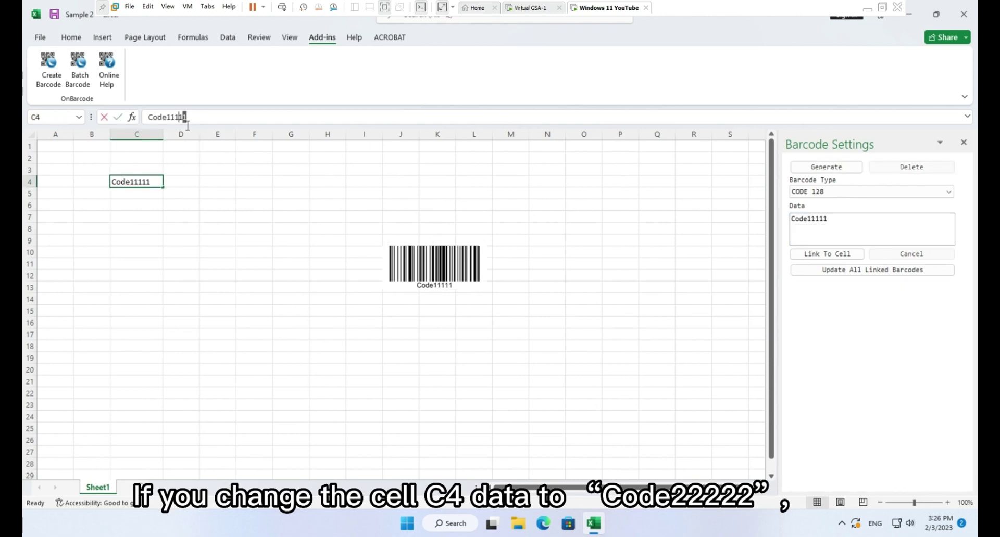
pyautogui.moveTo(187, 125); pyautogui.dragTo(167, 118)
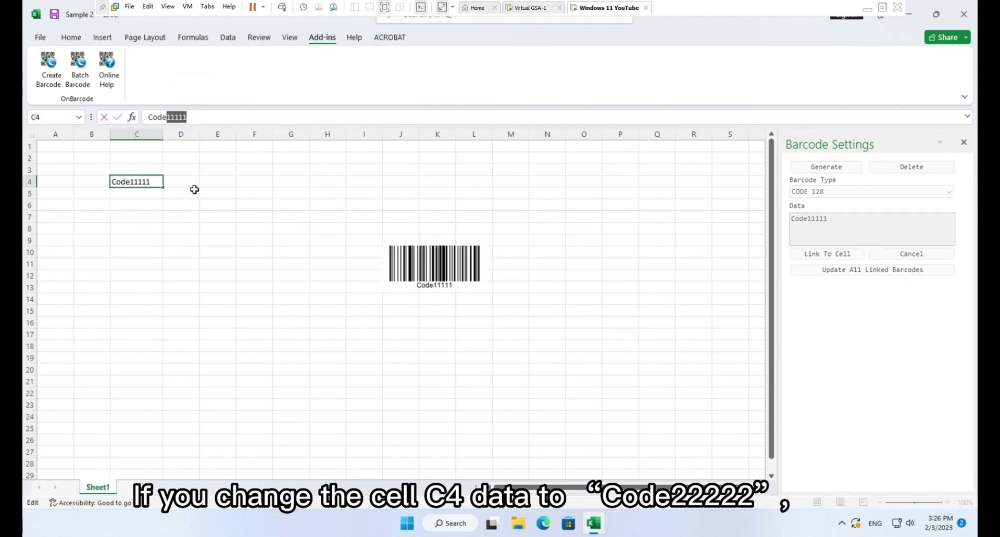
pyautogui.write('22222')
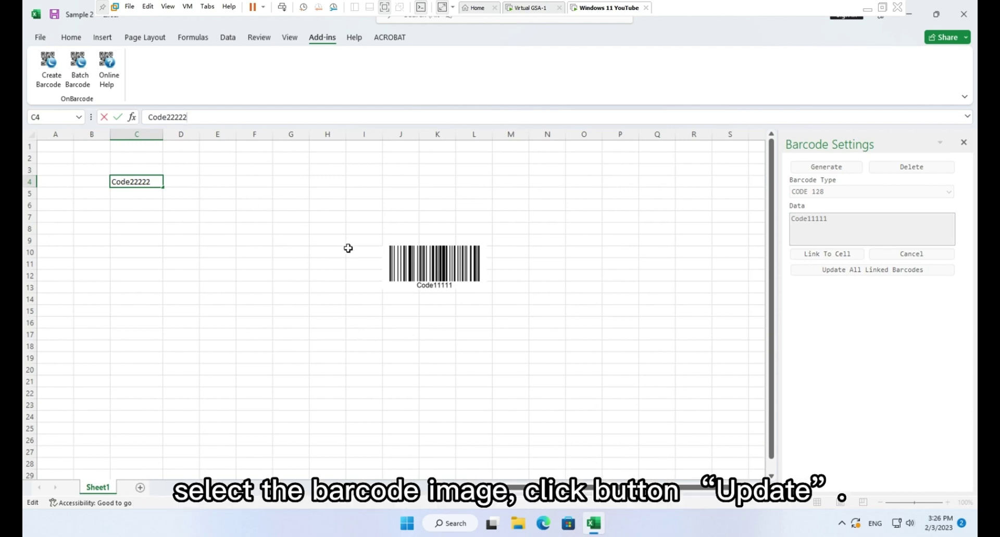
pyautogui.click(432, 267)
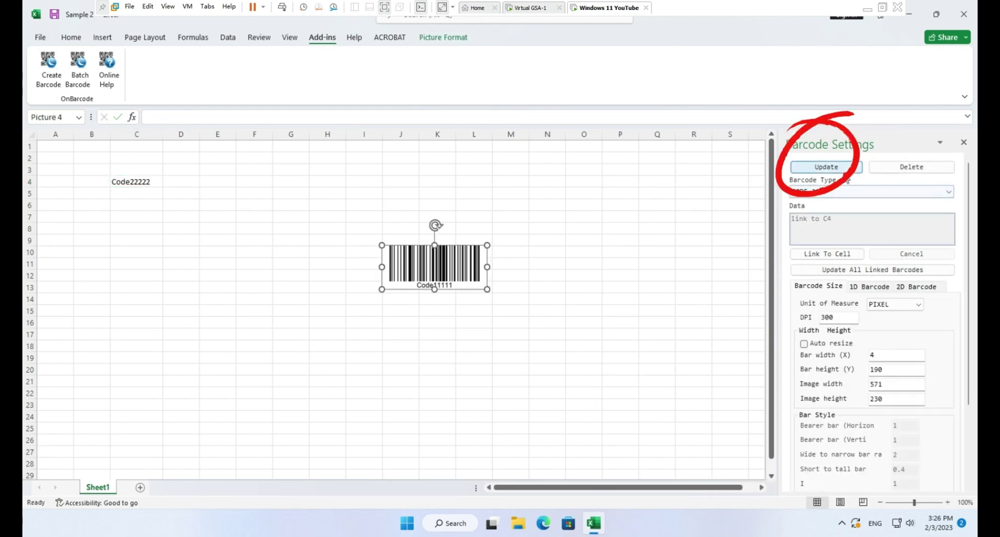
pyautogui.click(826, 167)
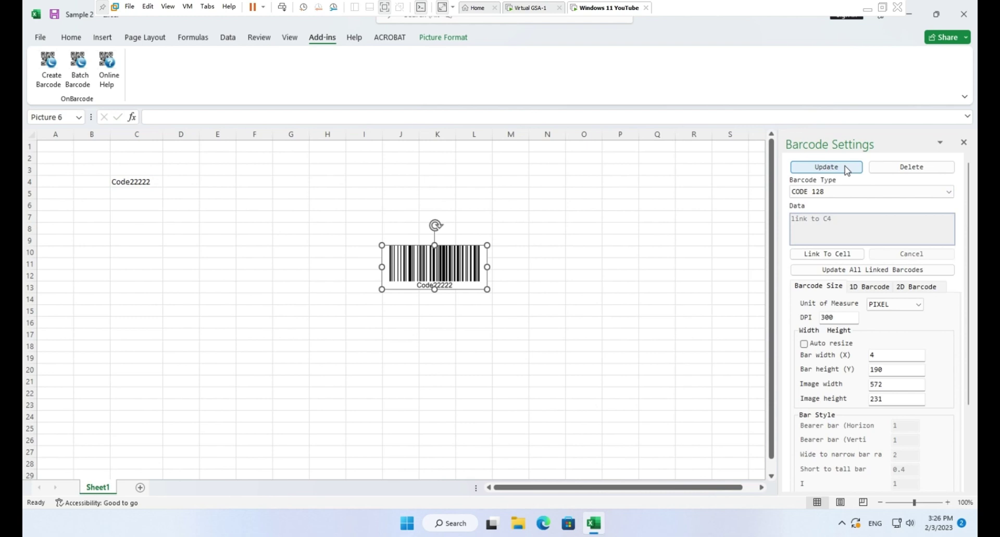
# Change cell C4 to Code33333.
pyautogui.click(137, 183)
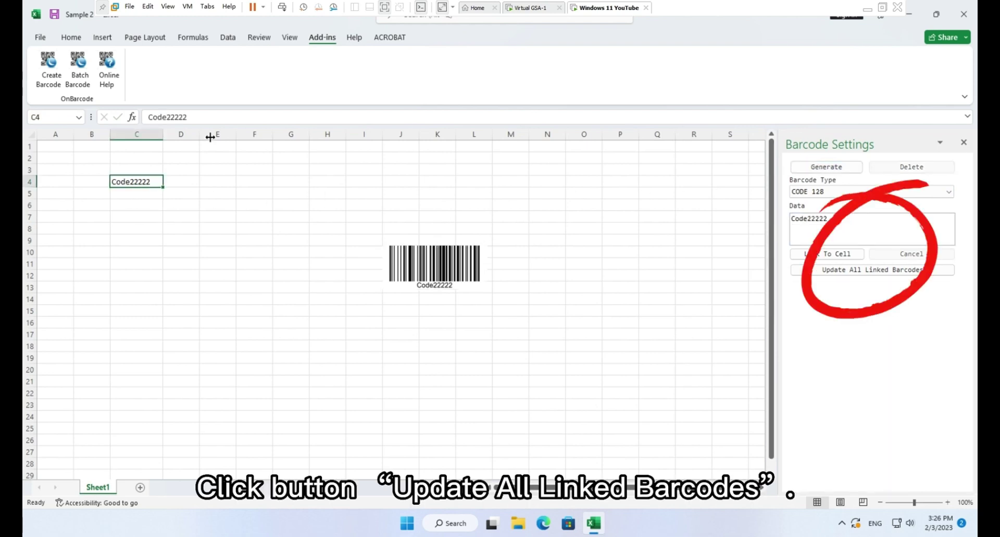
pyautogui.moveTo(167, 117); pyautogui.dragTo(194, 117)
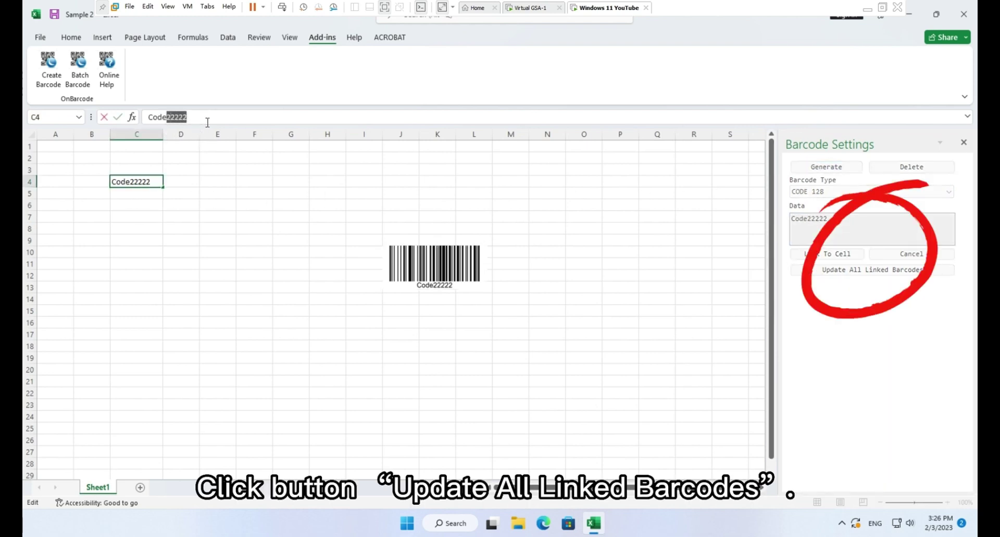
pyautogui.write('33333')
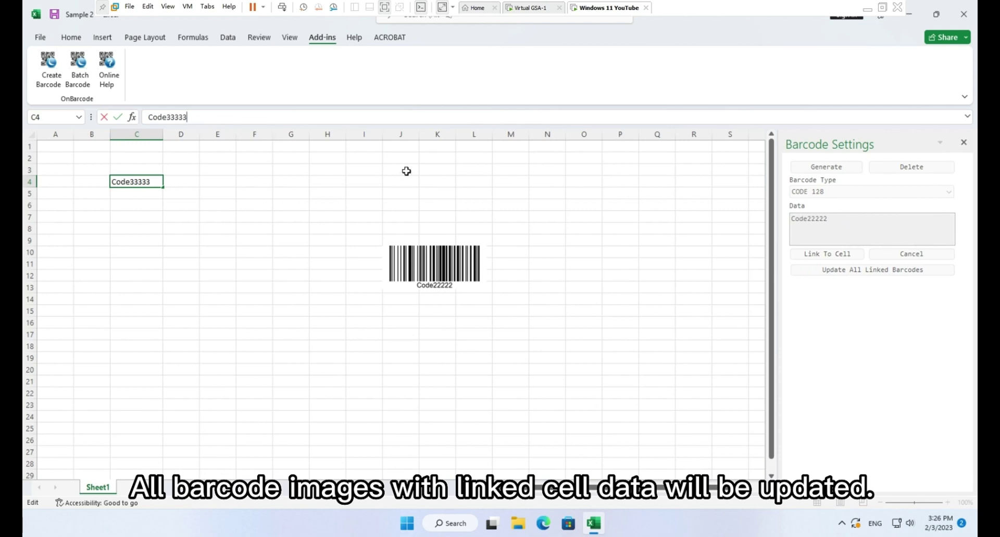
pyautogui.click(521, 185)
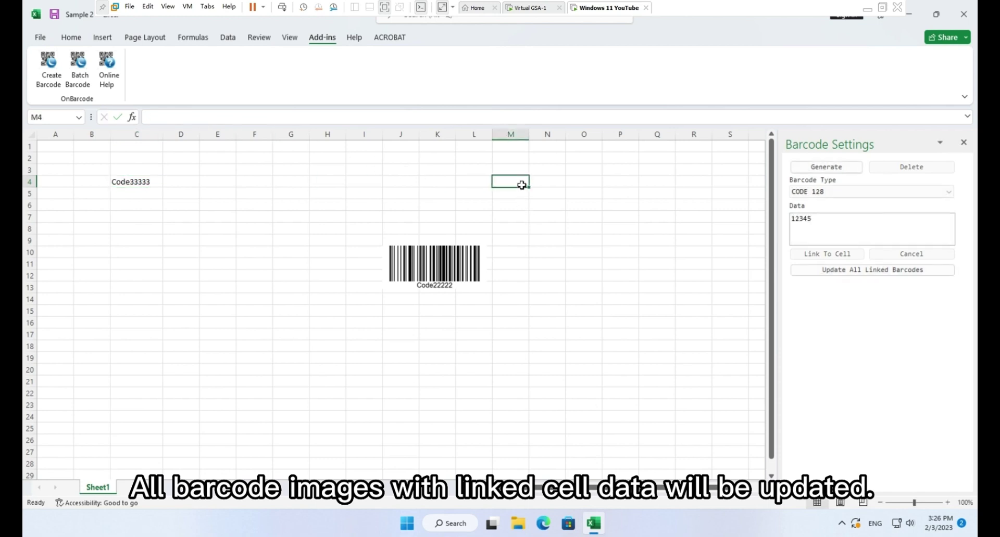
# Update all linked barcodes so the barcode encodes Code33333.
pyautogui.click(830, 271)
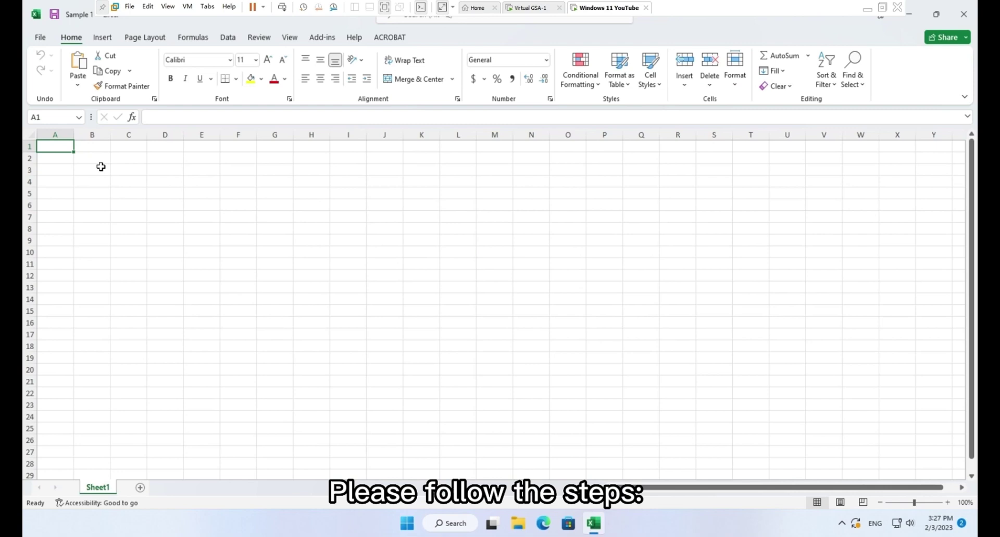
# Switch the sheet to Page Layout view, select B2 and open the Barcode Settings pane.
pyautogui.click(289, 39)
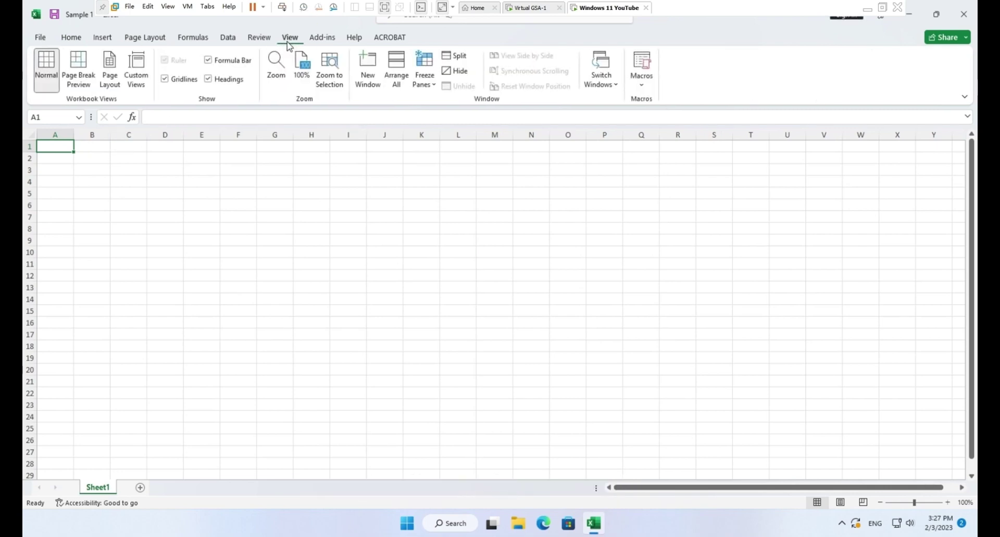
pyautogui.click(110, 81)
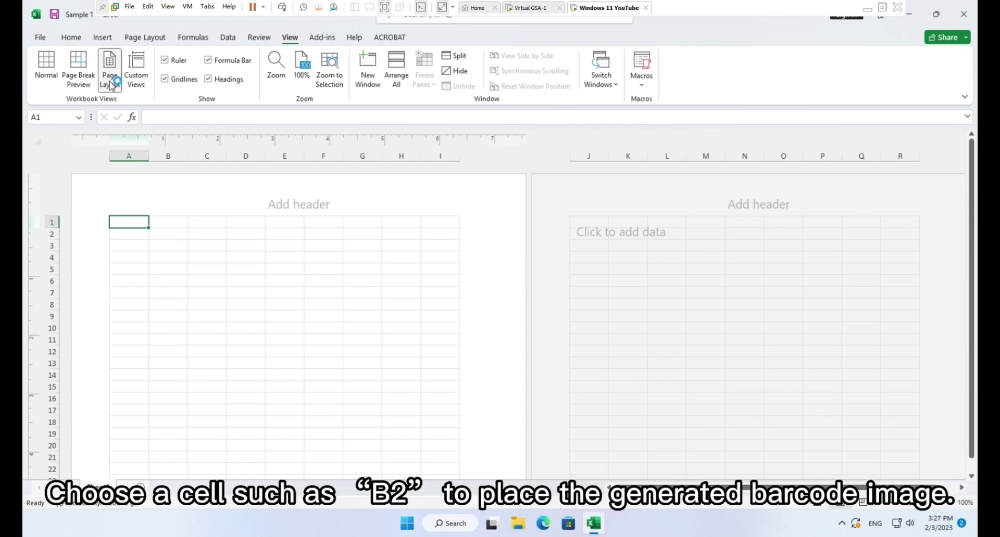
pyautogui.click(174, 240)
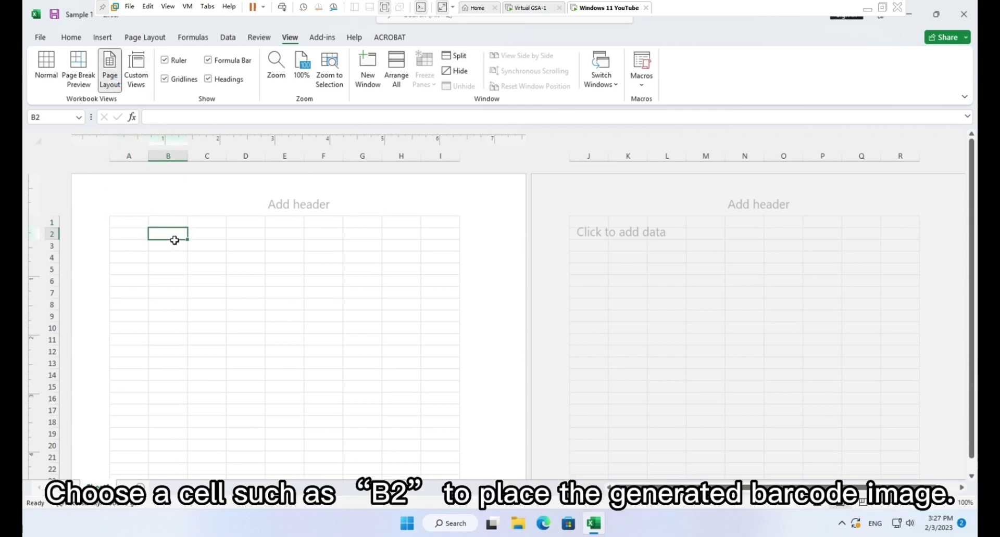
pyautogui.click(319, 38)
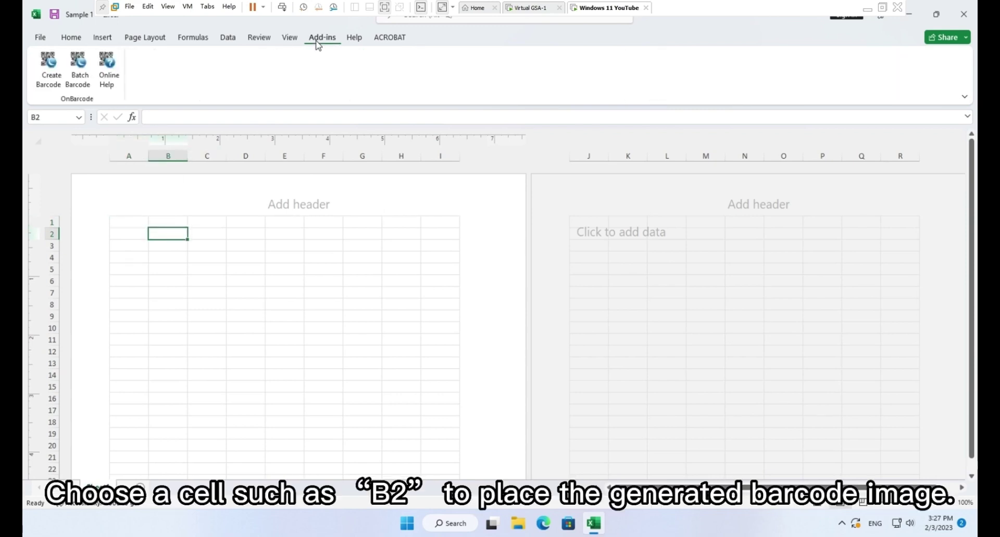
pyautogui.click(55, 85)
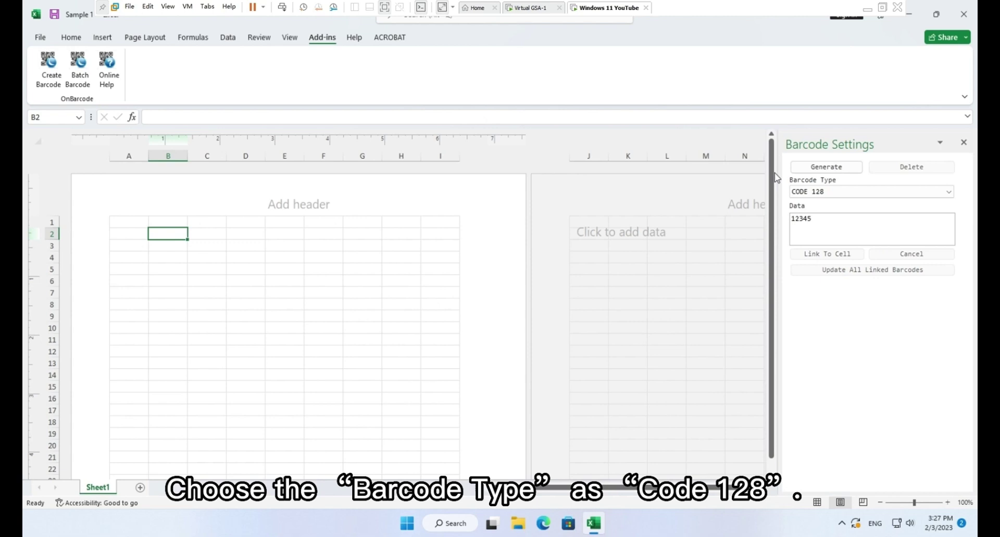
# Set the barcode type to CODE 128 and replace the data 12345 with 'Code 128'.
pyautogui.click(829, 194)
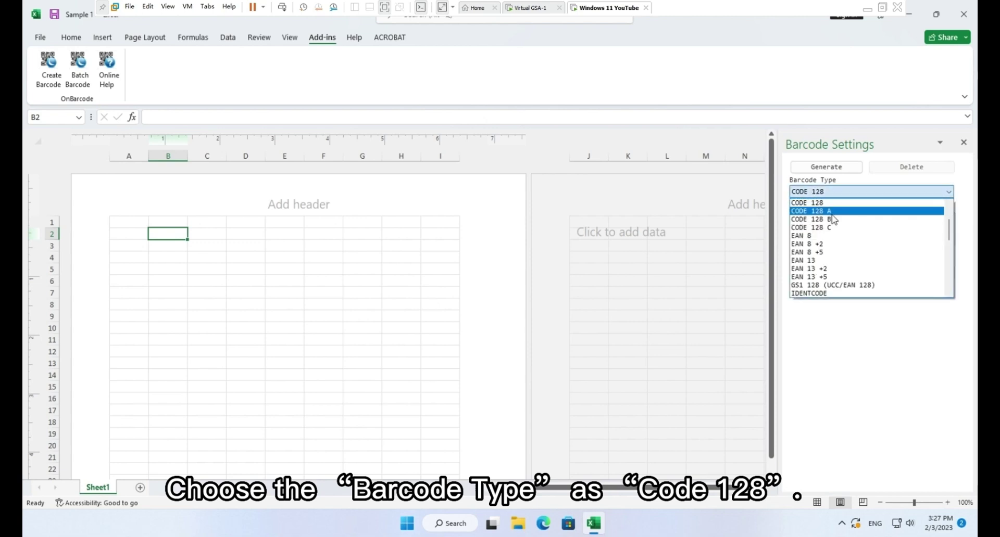
pyautogui.click(831, 204)
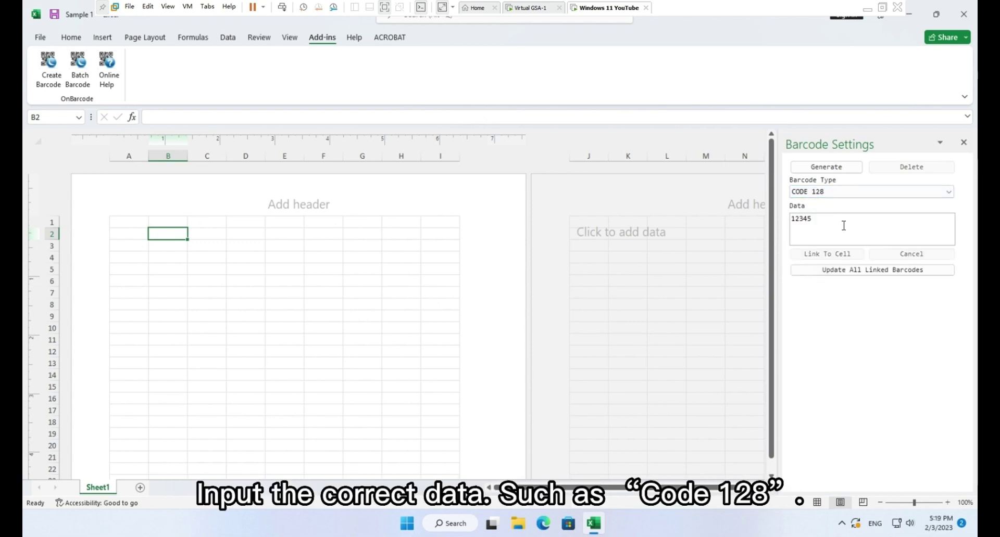
pyautogui.moveTo(841, 225); pyautogui.dragTo(715, 224)
pyautogui.write('Code 128')
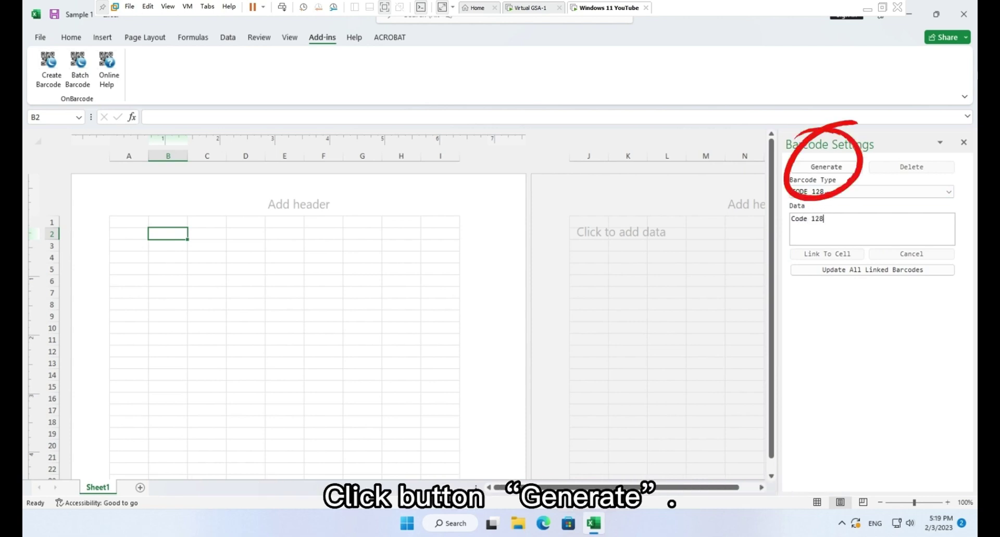
# Generate the Code 128 barcode at B2, enable Auto resize and set units to INCH.
pyautogui.click(836, 168)
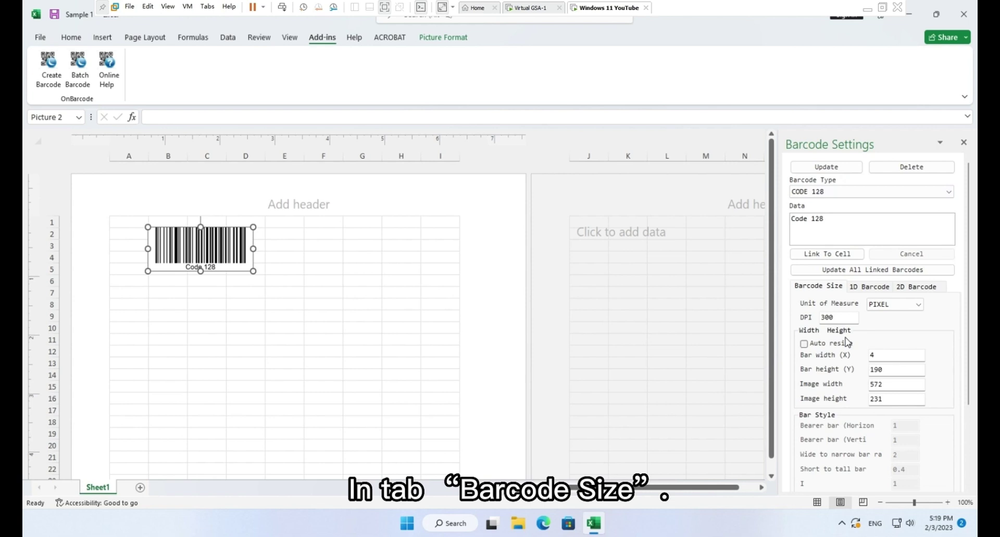
pyautogui.click(805, 345)
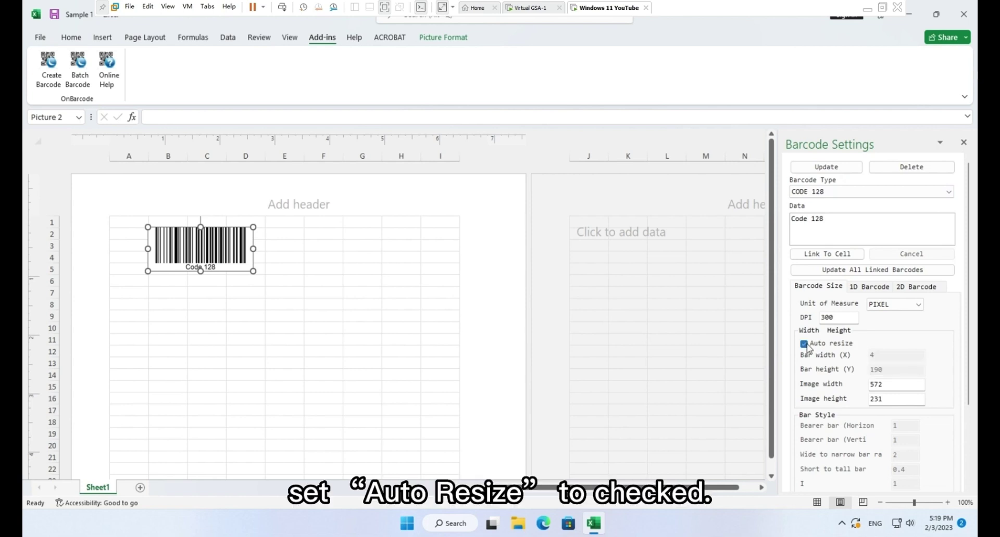
pyautogui.click(885, 305)
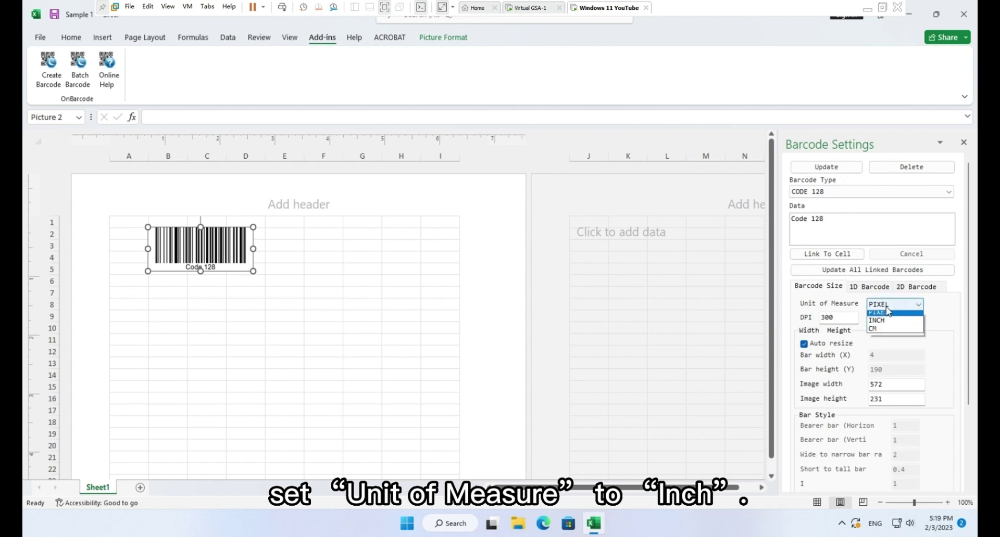
pyautogui.click(885, 324)
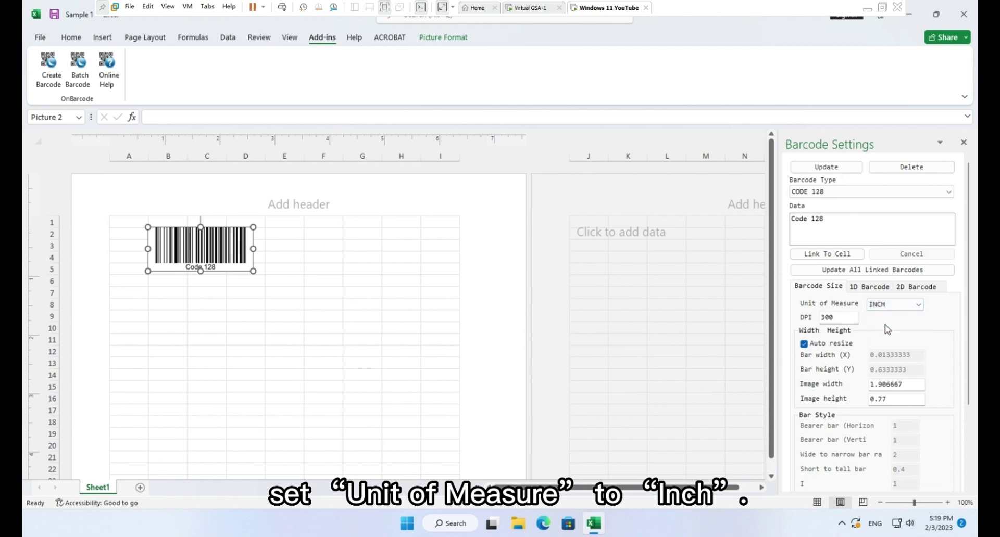
# Set DPI to 900, image width 2, image height 1.2 and text margin 0.1.
pyautogui.moveTo(856, 319); pyautogui.dragTo(799, 319)
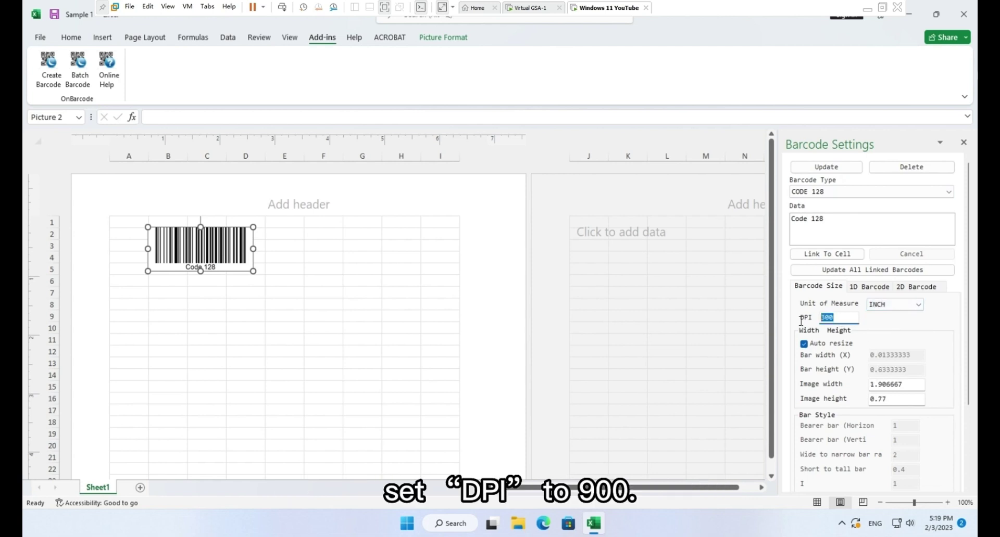
pyautogui.write('9')
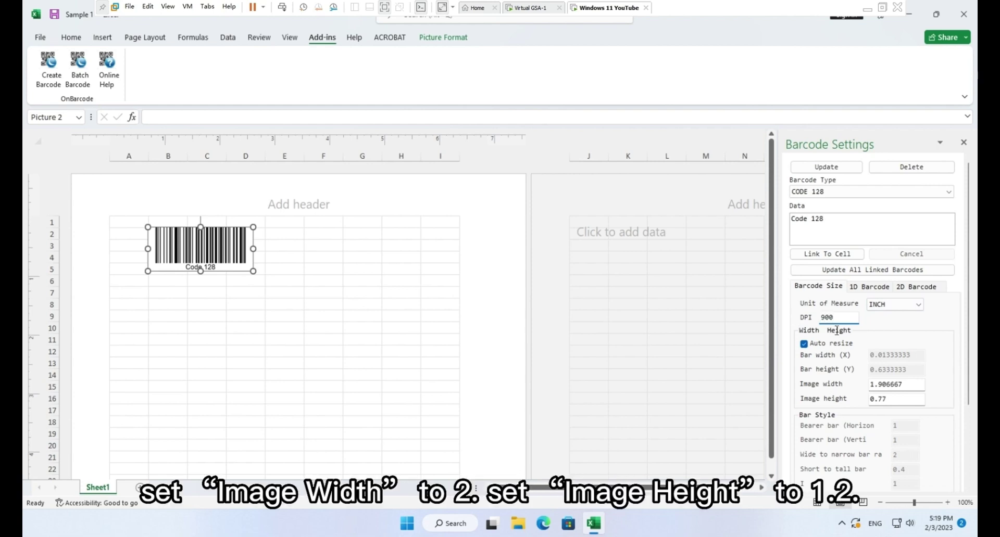
pyautogui.moveTo(920, 390); pyautogui.dragTo(828, 388)
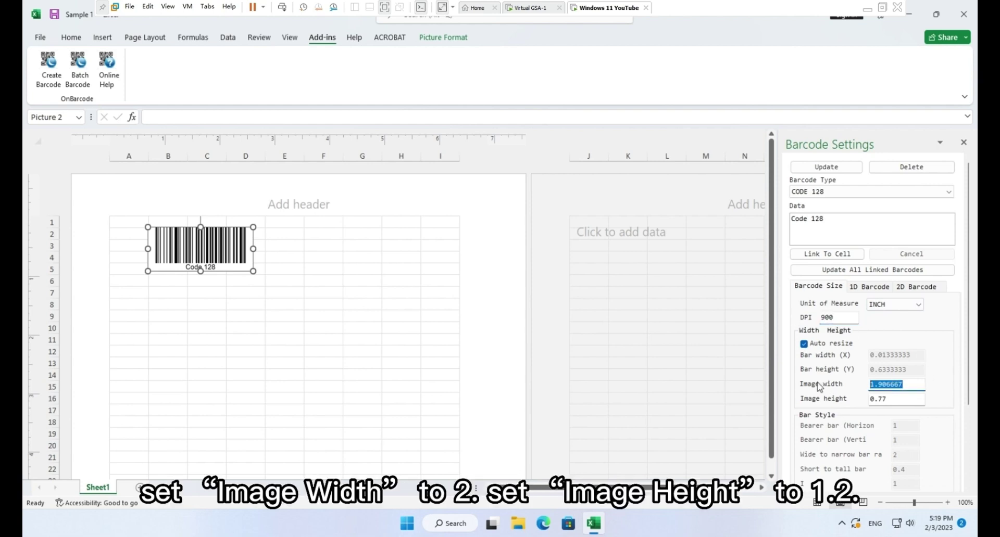
pyautogui.write('2')
pyautogui.press('Tab')
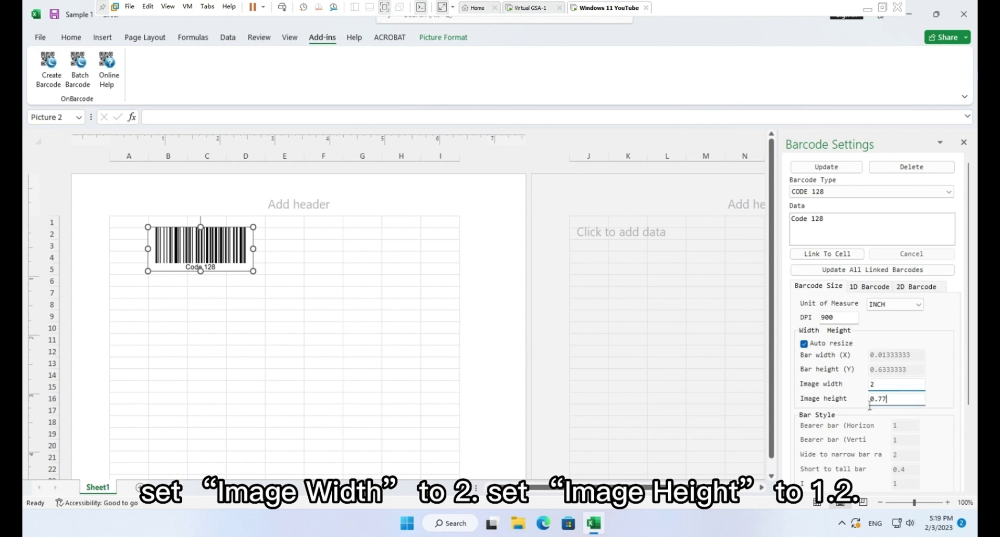
pyautogui.write('1.2')
pyautogui.scroll(-2, 930, 339)
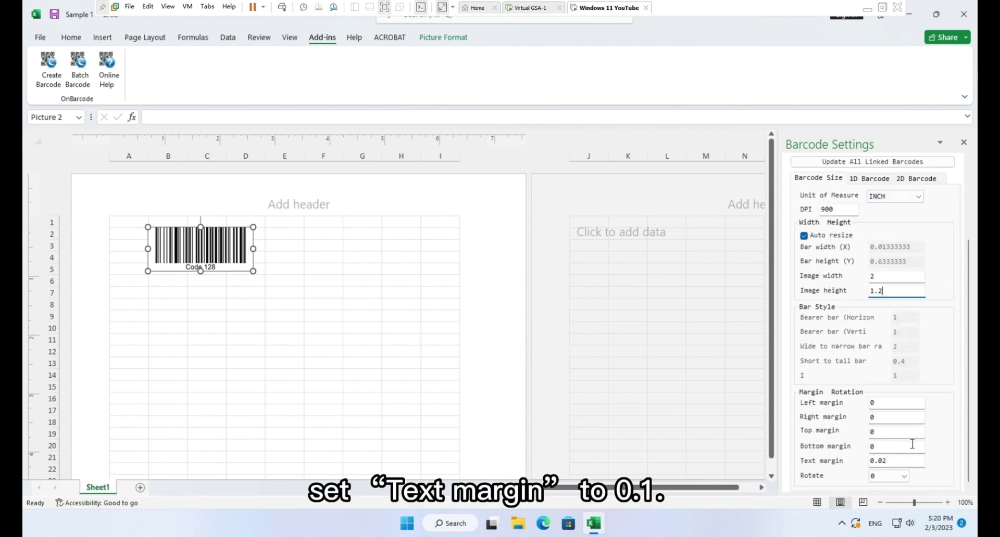
pyautogui.moveTo(915, 468); pyautogui.dragTo(823, 463)
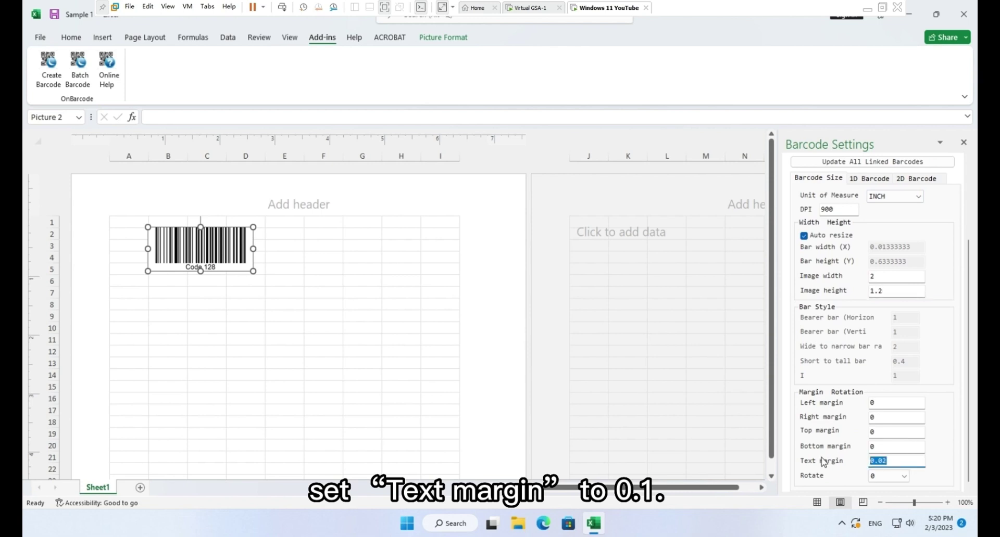
pyautogui.write('0')
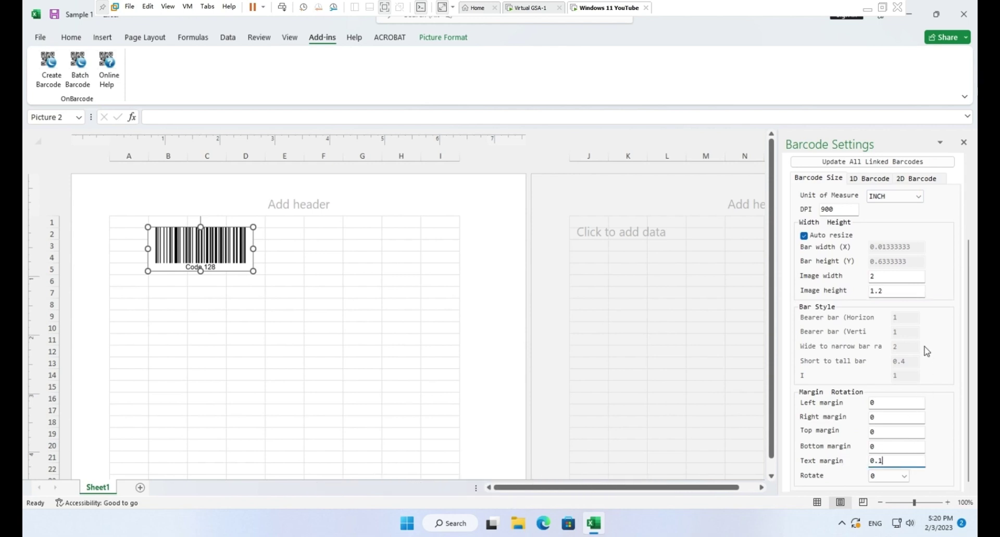
# Set the 1D Barcode caption font size to 14 and update the barcode.
pyautogui.click(879, 180)
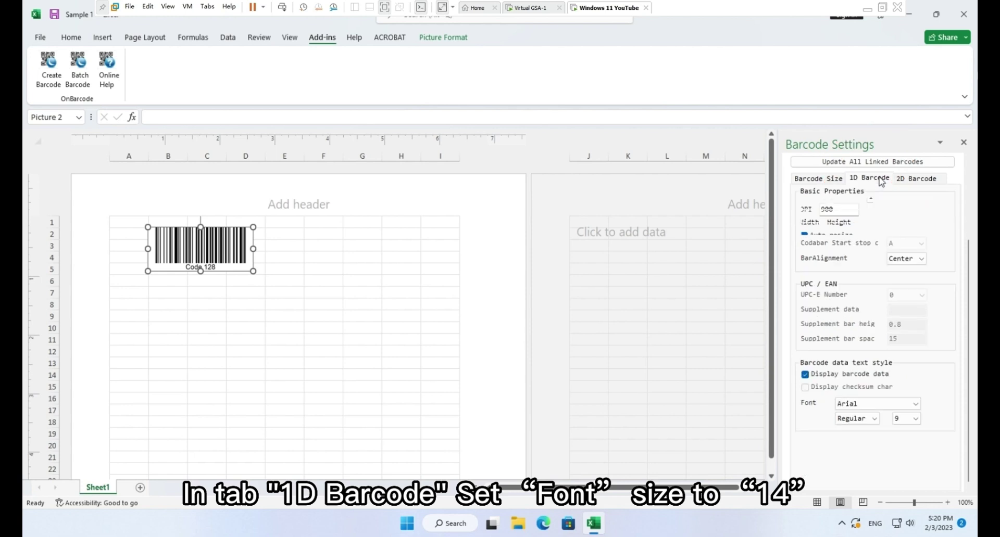
pyautogui.click(915, 418)
pyautogui.click(919, 325)
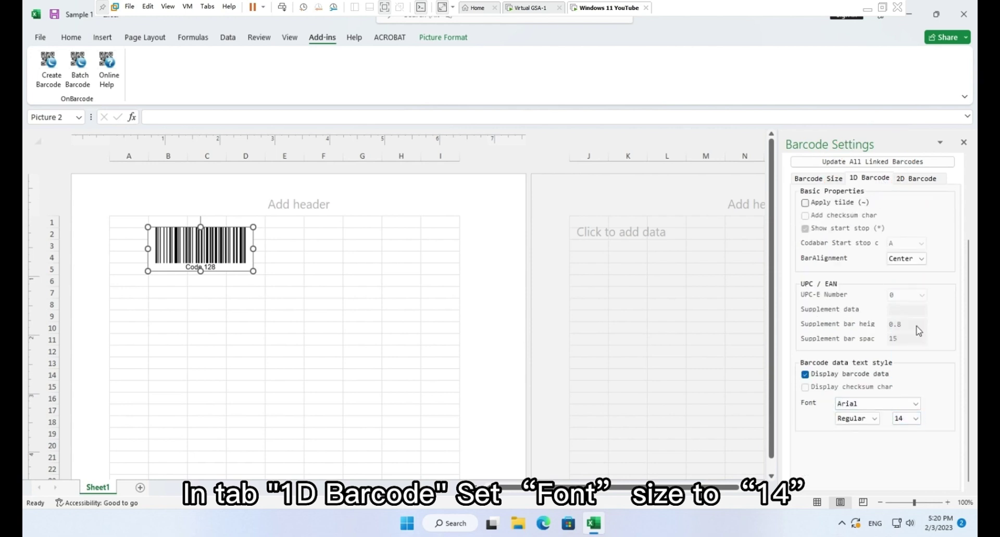
pyautogui.scroll(3, 936, 343)
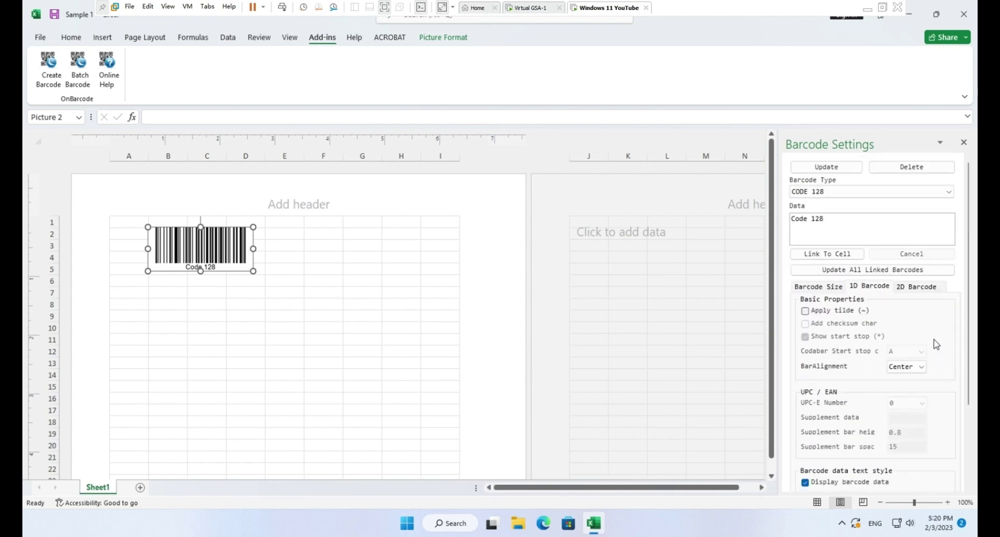
pyautogui.click(843, 173)
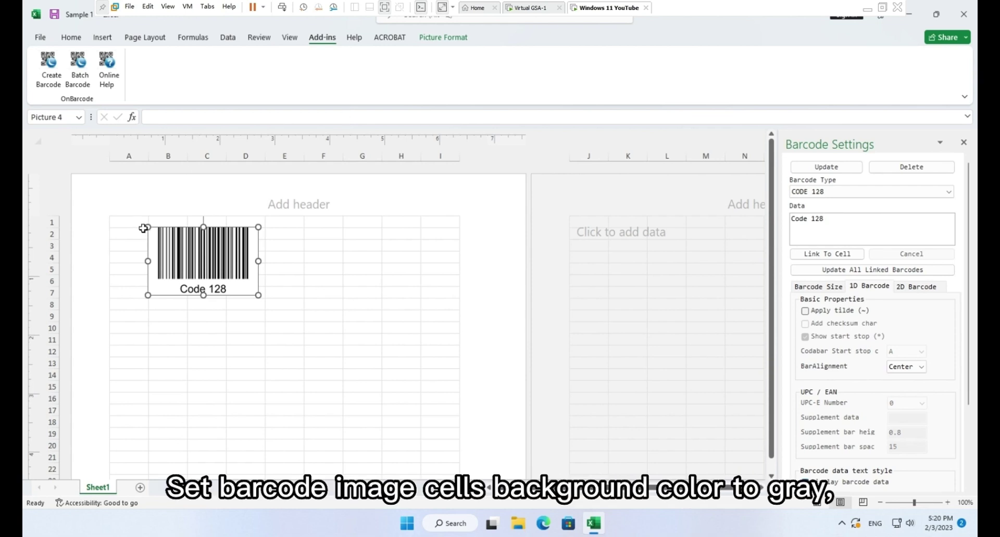
# Select A1:E10 around the barcode and bring up the mini toolbar's Fill Color swatches.
pyautogui.moveTo(144, 229); pyautogui.dragTo(289, 329)
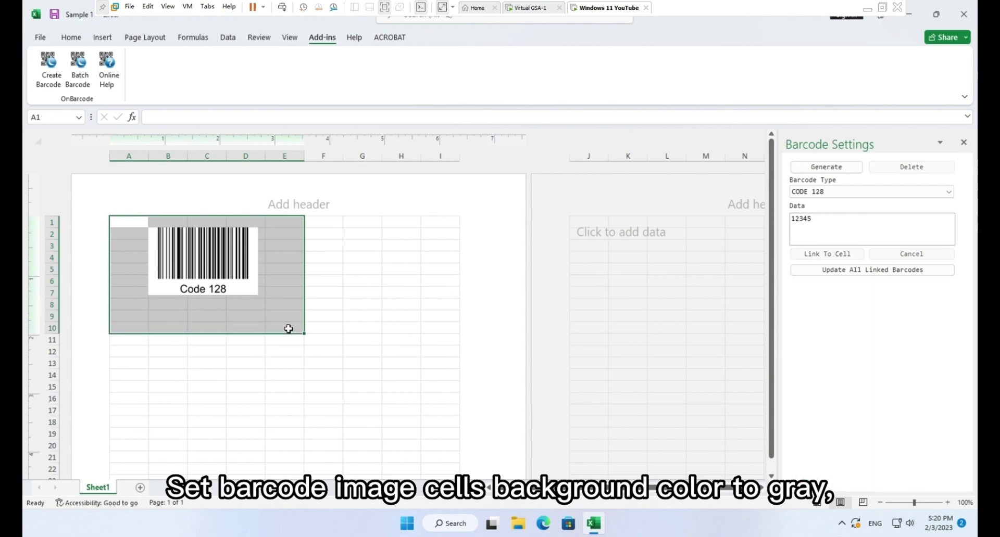
pyautogui.rightClick(281, 235)
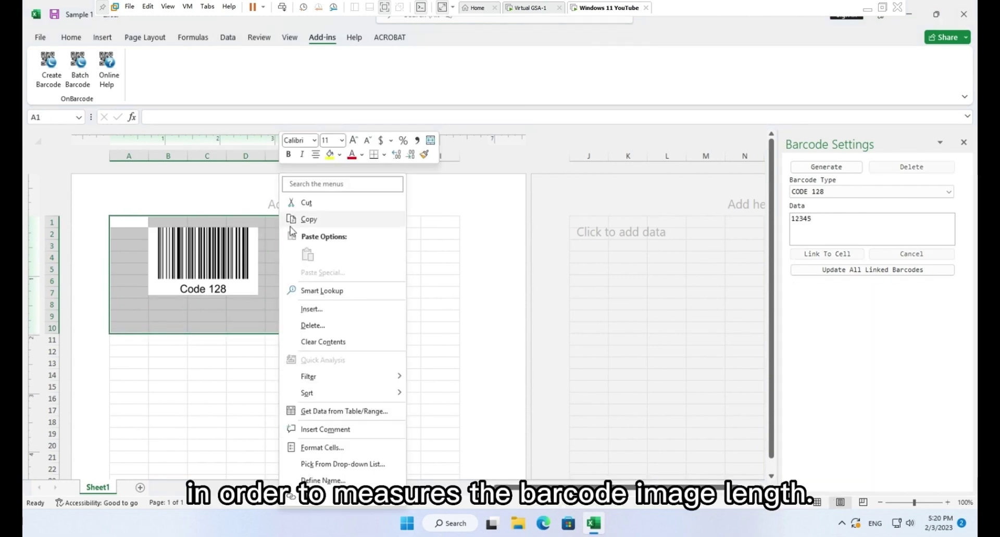
pyautogui.click(339, 154)
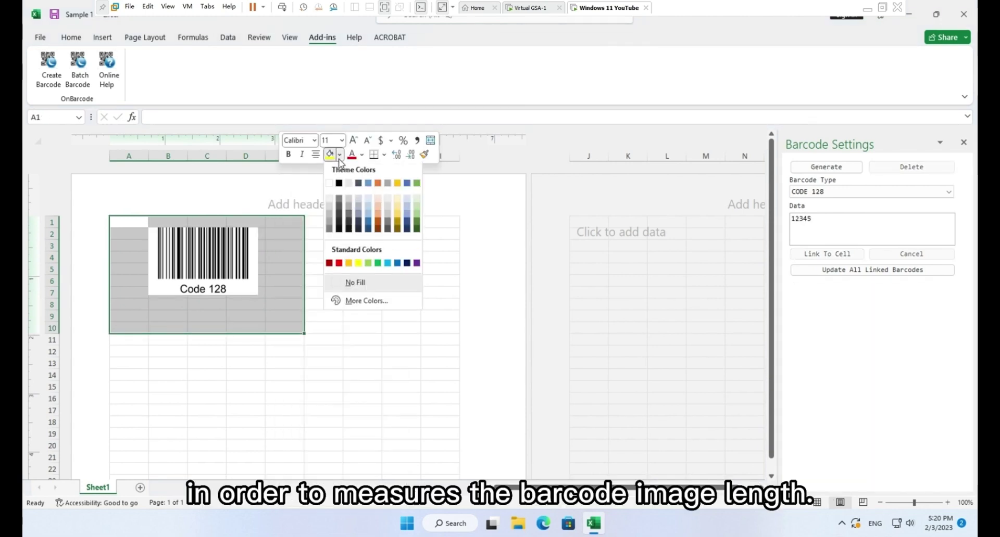
# Fill A1:E10 dark grey and export the sheet as Adobe PDF 'Sample 1-1.pdf'.
pyautogui.click(331, 227)
pyautogui.click(41, 38)
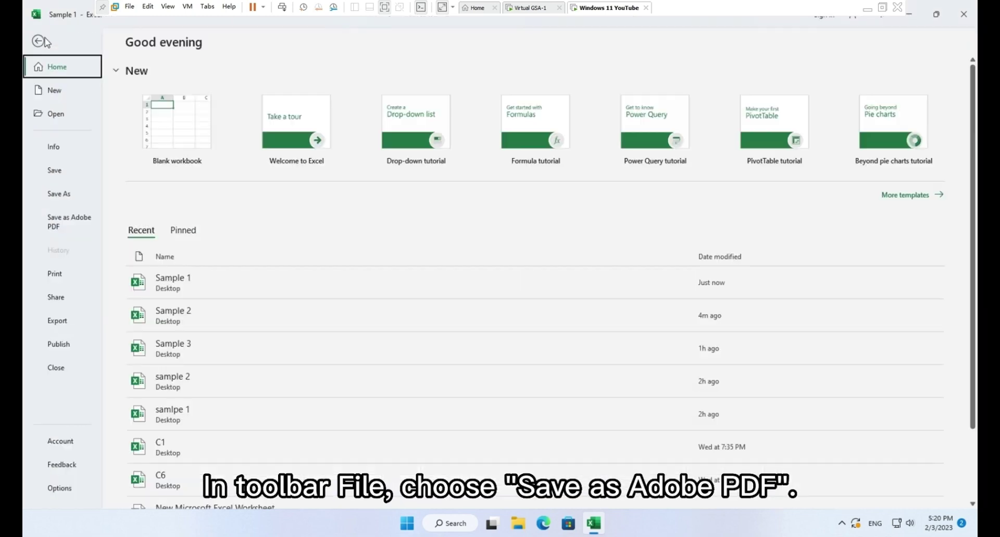
pyautogui.click(67, 224)
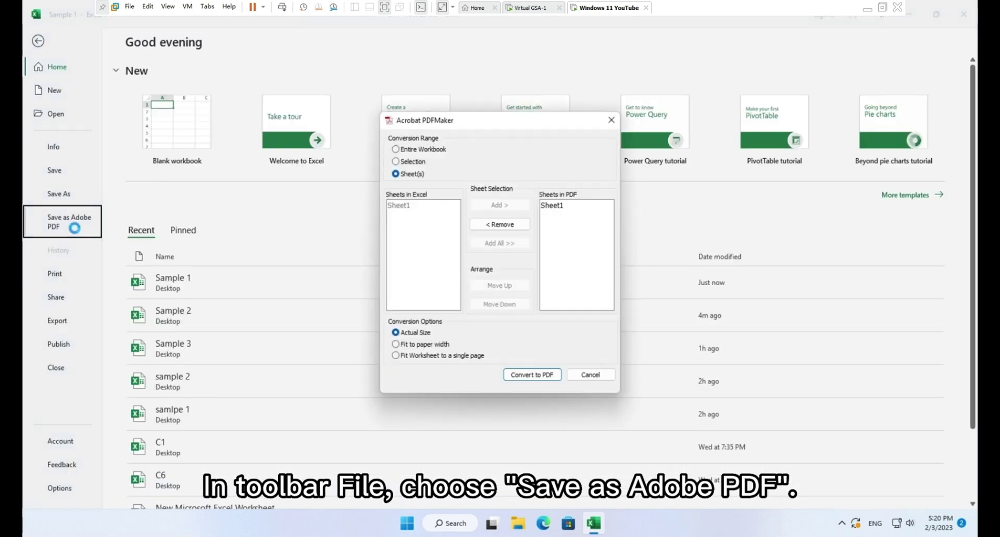
pyautogui.click(526, 376)
pyautogui.click(546, 306)
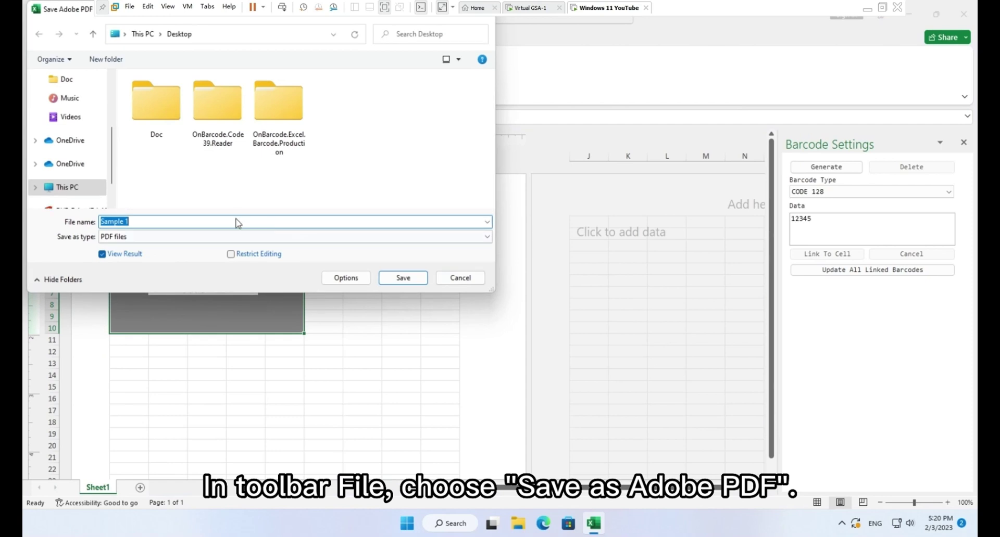
pyautogui.click(234, 223)
pyautogui.write('1')
pyautogui.press('Return')
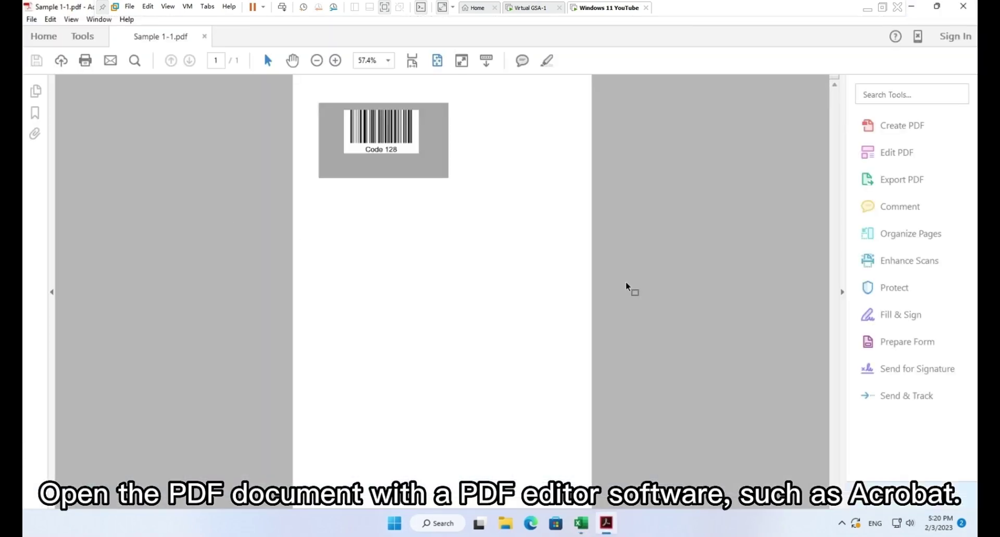
# Measure the barcode's width in Acrobat as 2.06 in and place the measurement above it.
pyautogui.keyDown('ctrl'); pyautogui.scroll(4, 645, 311); pyautogui.keyUp('ctrl')
pyautogui.moveTo(843, 290); pyautogui.dragTo(844, 132)
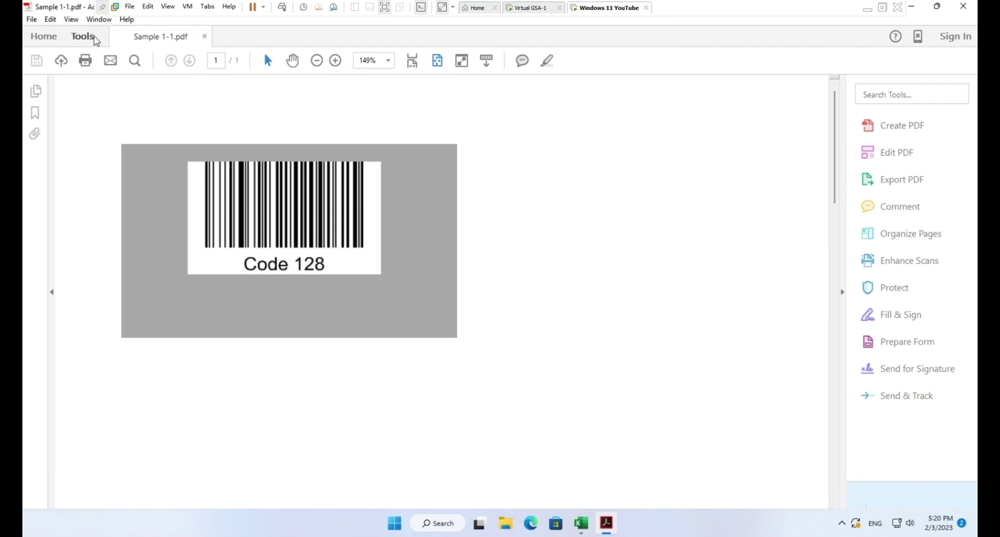
pyautogui.click(92, 39)
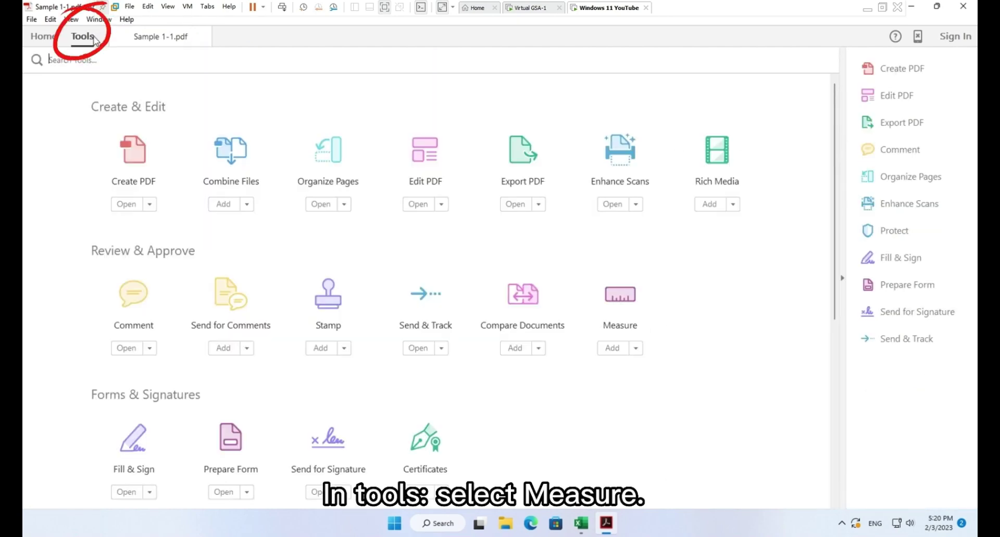
pyautogui.click(630, 299)
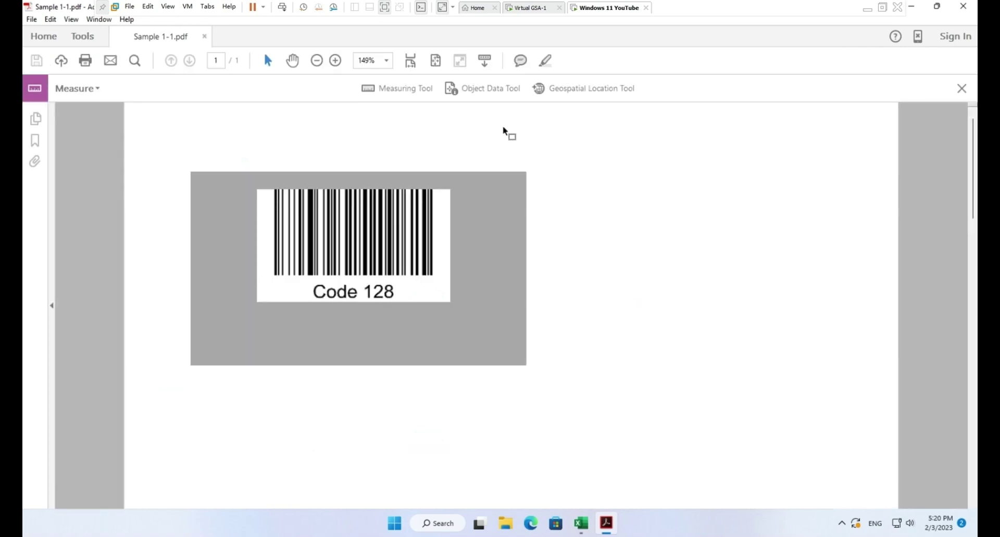
pyautogui.click(411, 90)
pyautogui.click(257, 190)
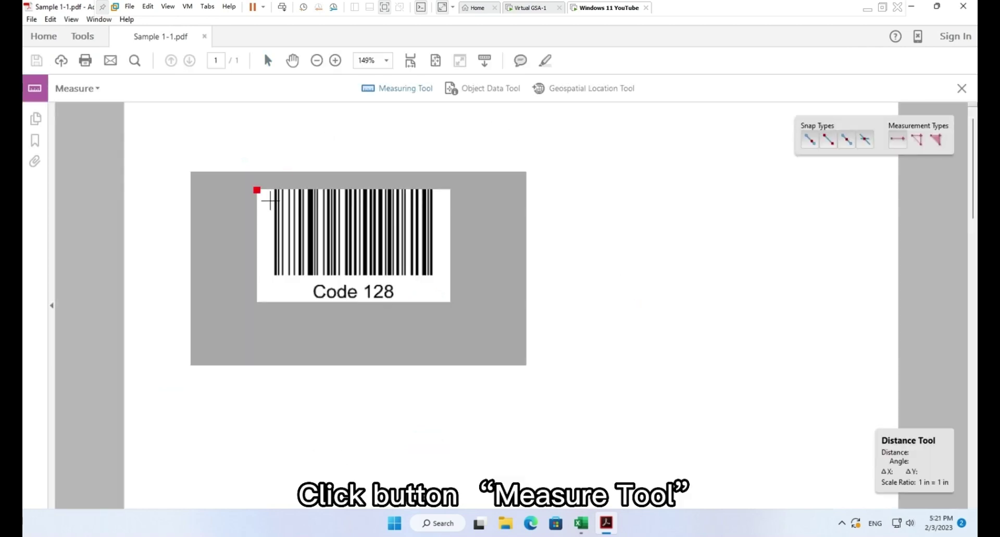
pyautogui.click(450, 190)
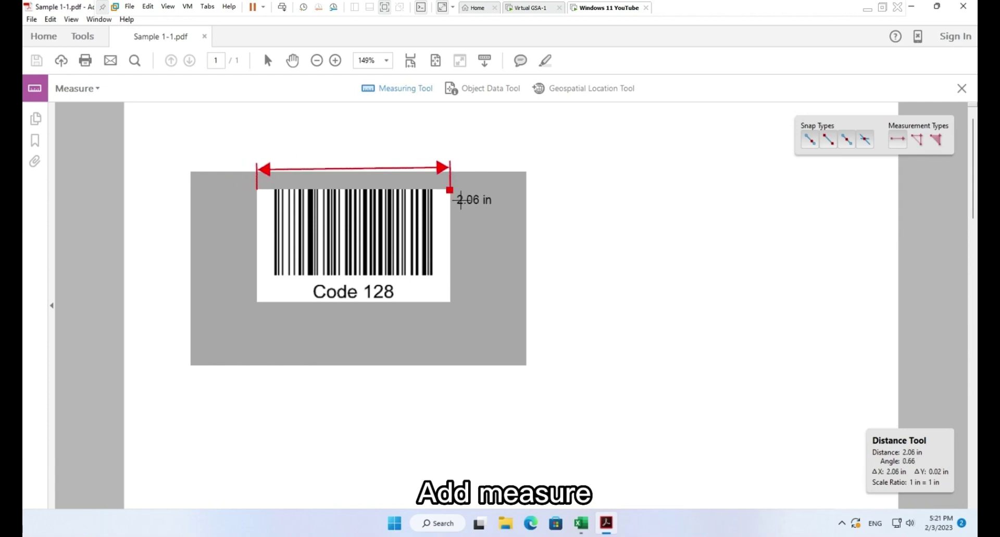
pyautogui.click(451, 208)
pyautogui.moveTo(451, 211); pyautogui.dragTo(451, 174)
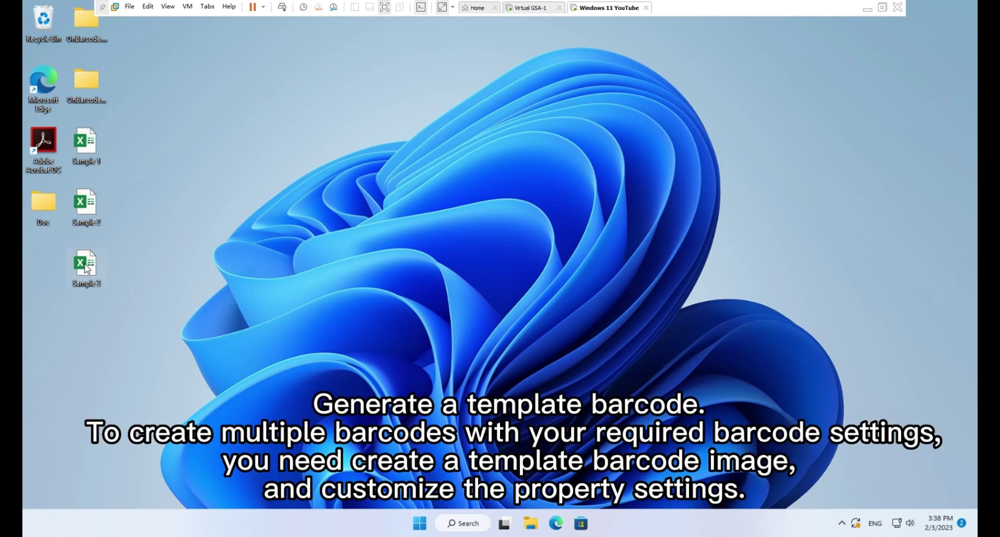
# Open the Sample 3 workbook holding Code11111–Code55555 in C5:C9 from the desktop.
pyautogui.doubleClick(85, 266)
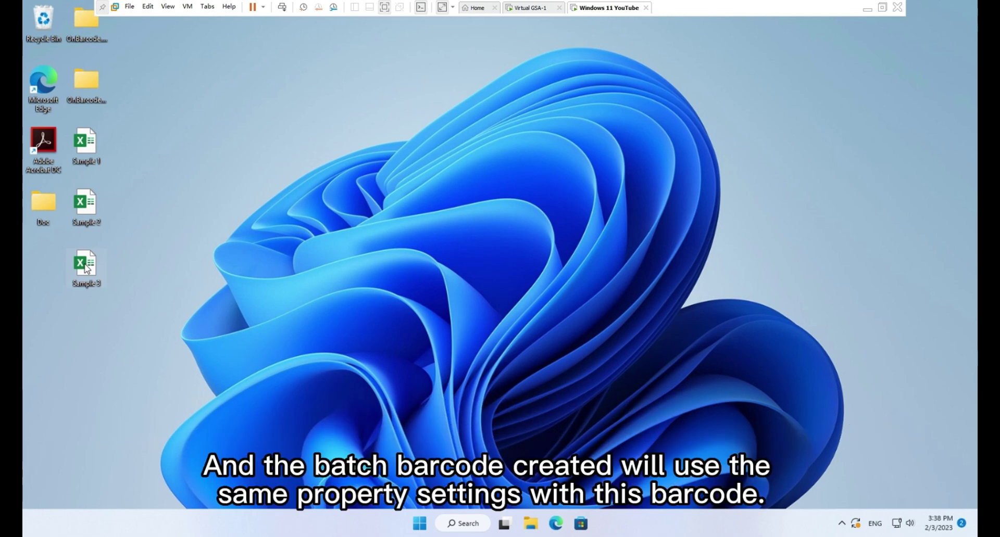
pyautogui.doubleClick(87, 267)
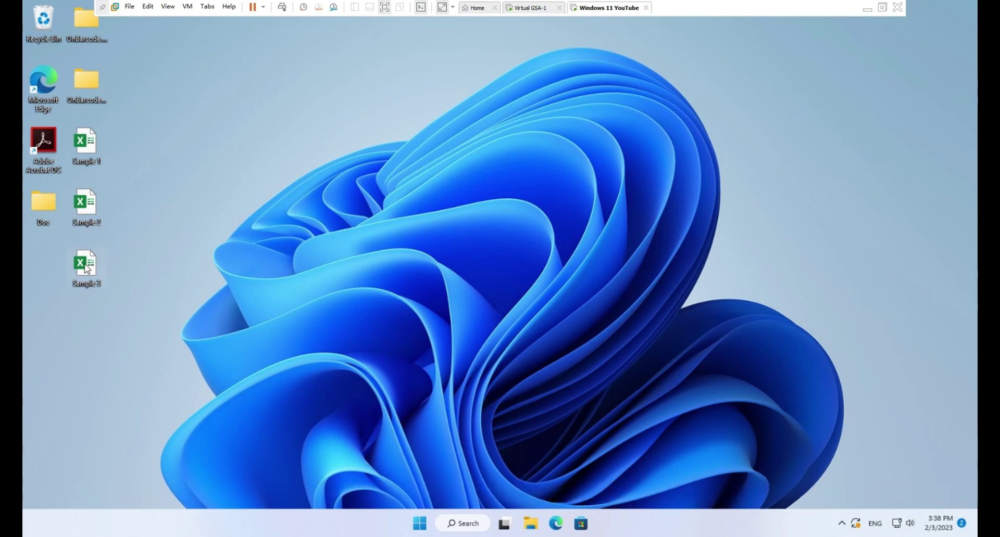
pyautogui.doubleClick(86, 268)
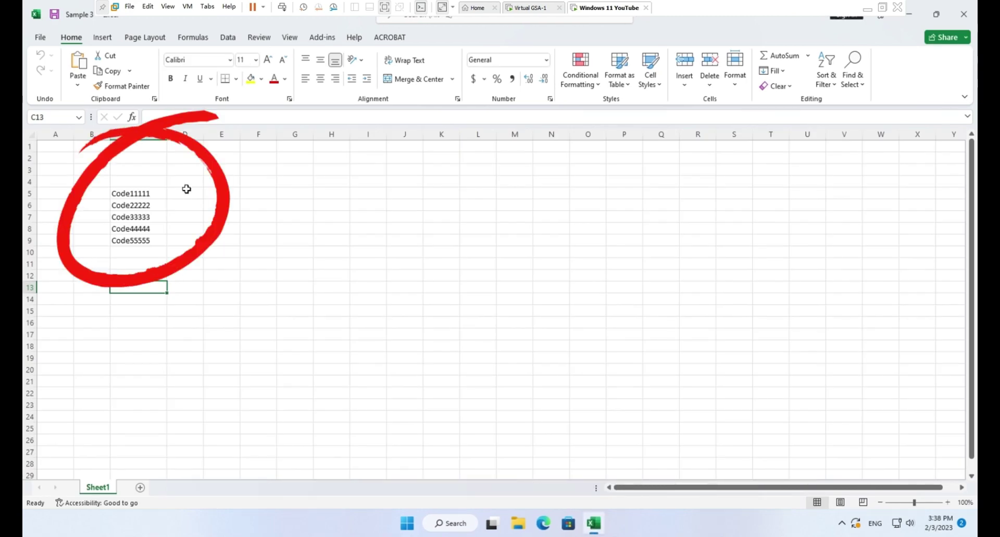
# From the Add-ins tab, bring up Create Barcode settings and the Batch Barcode pane.
pyautogui.click(322, 41)
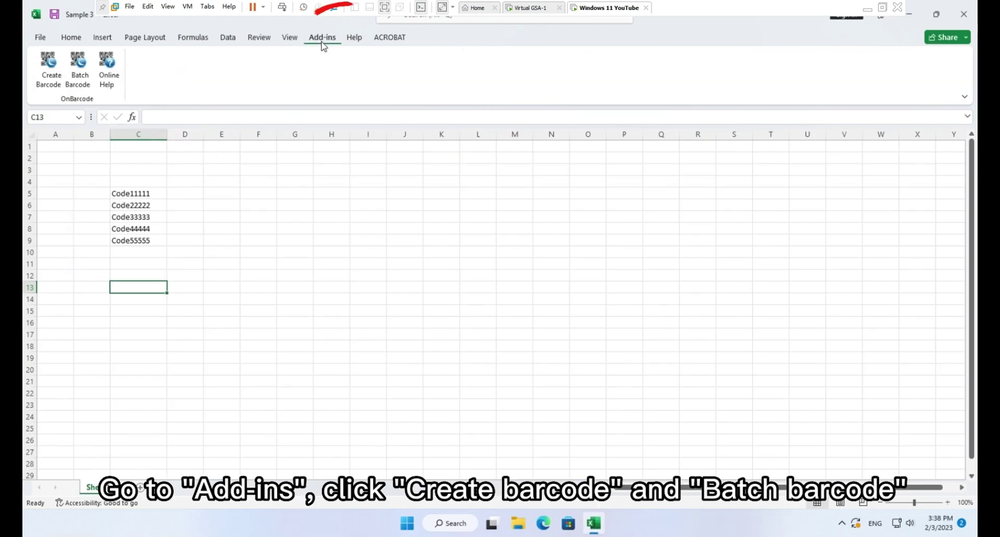
pyautogui.click(52, 81)
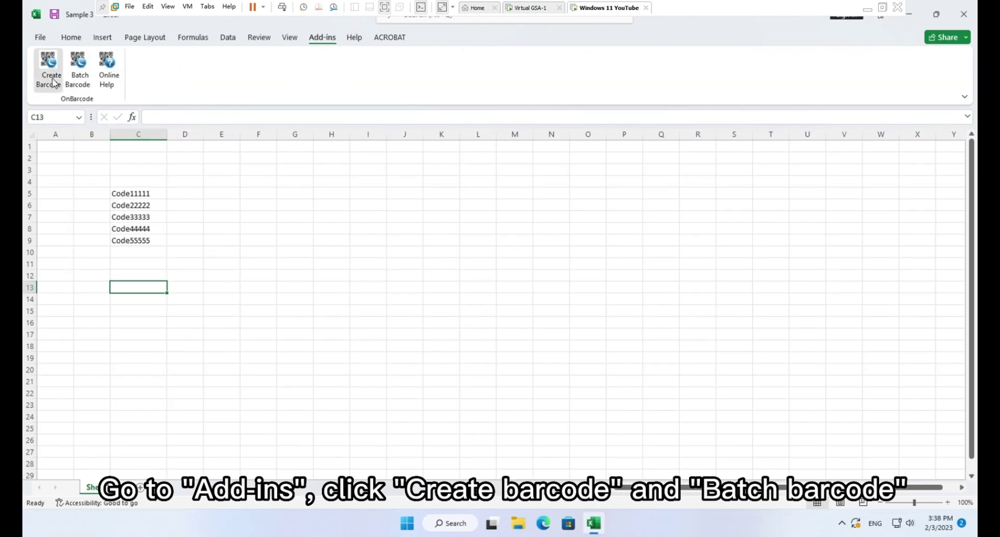
pyautogui.click(83, 84)
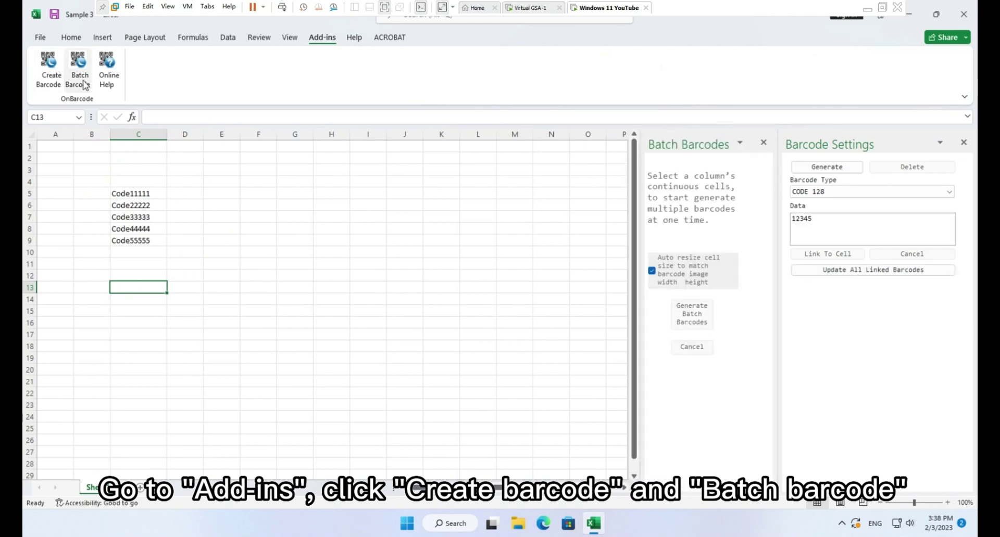
# At J9, generate a CODE 128 template barcode with data code12345.
pyautogui.click(400, 243)
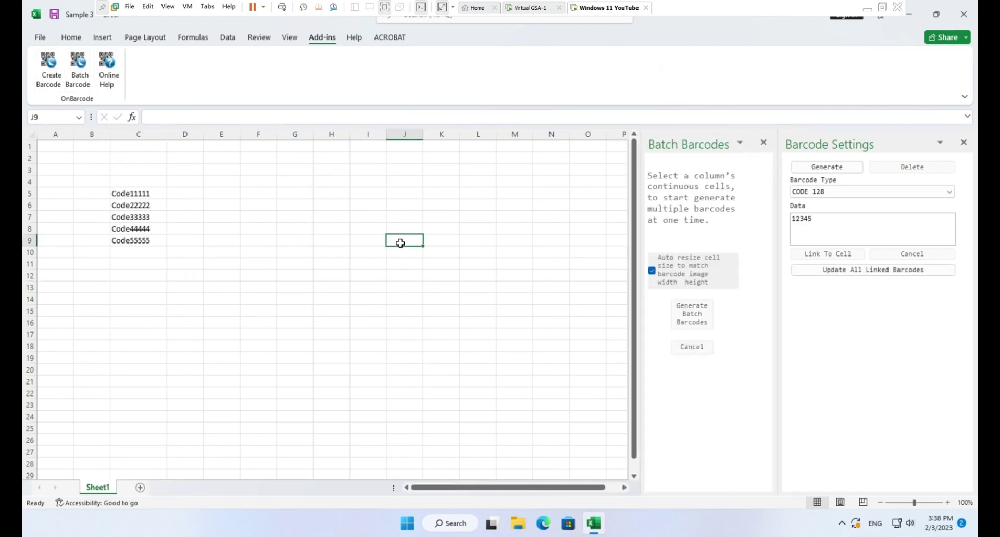
pyautogui.click(869, 191)
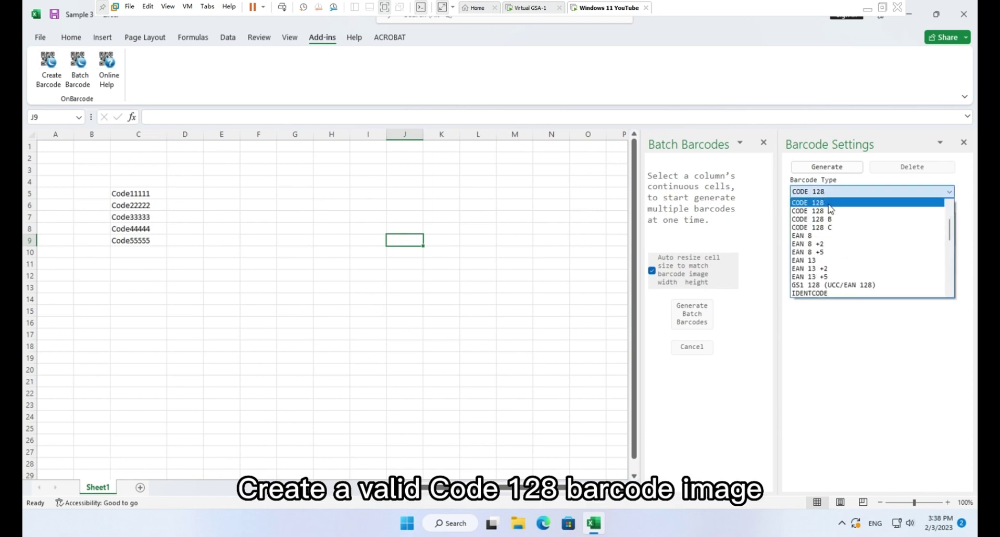
pyautogui.click(828, 214)
pyautogui.hotkey('ctrl', 'a')
pyautogui.write('code12345')
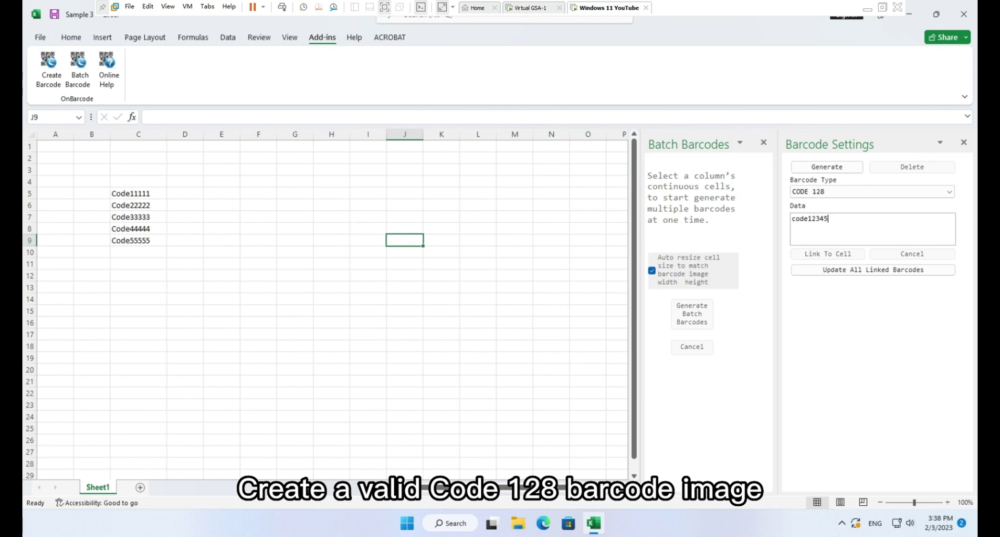
pyautogui.click(832, 168)
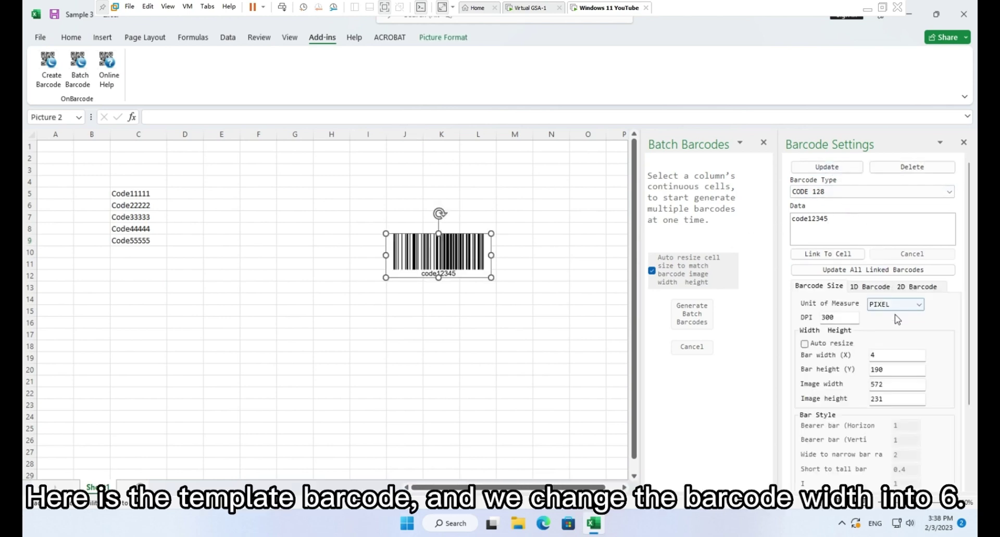
# Set bar width 6 and label font size 14, then update the template barcode.
pyautogui.scroll(-2, 898, 327)
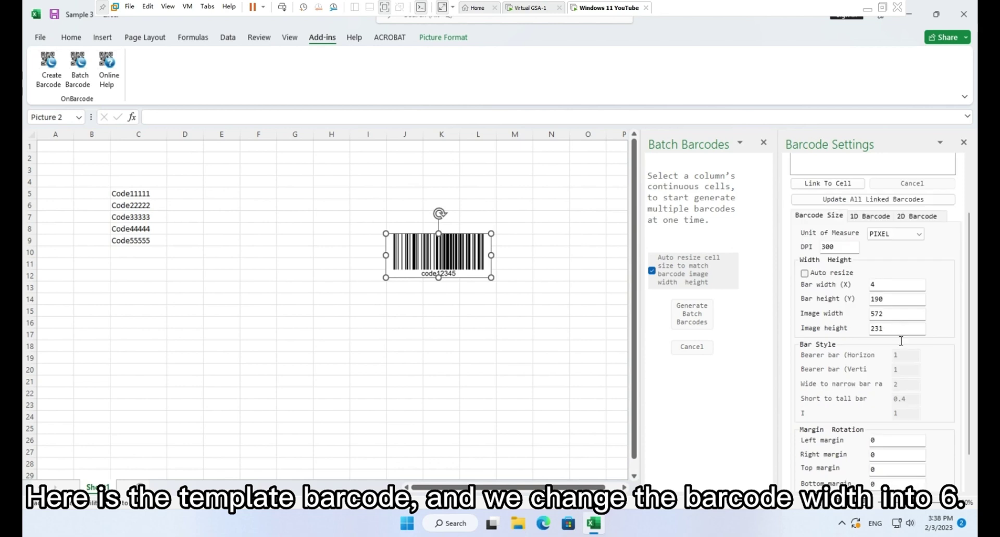
pyautogui.doubleClick(891, 285)
pyautogui.write('6')
pyautogui.click(885, 218)
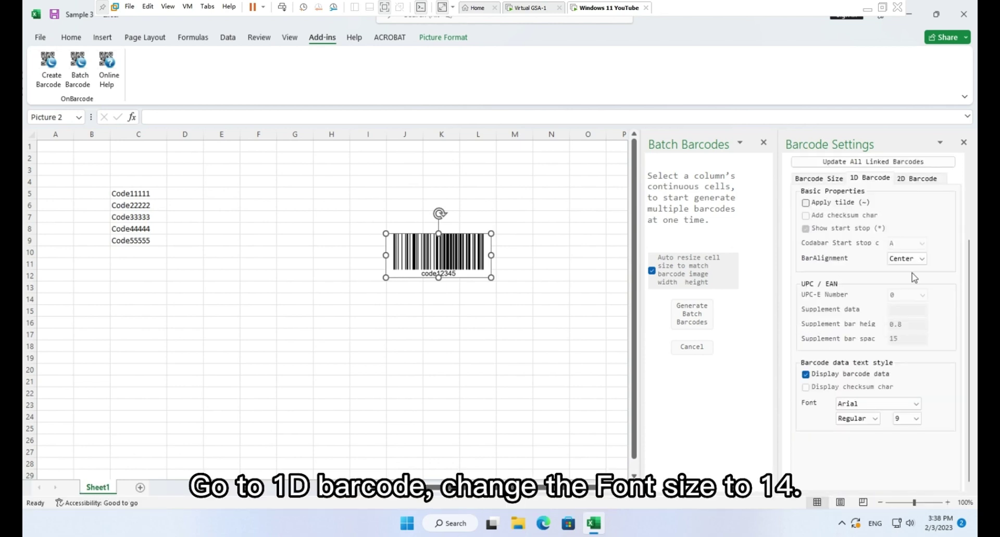
pyautogui.click(916, 419)
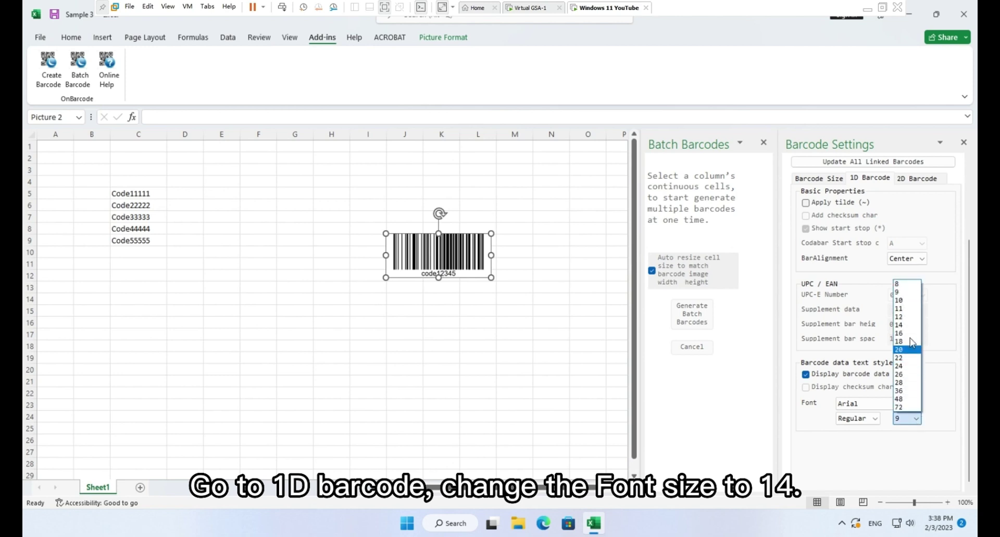
pyautogui.click(900, 325)
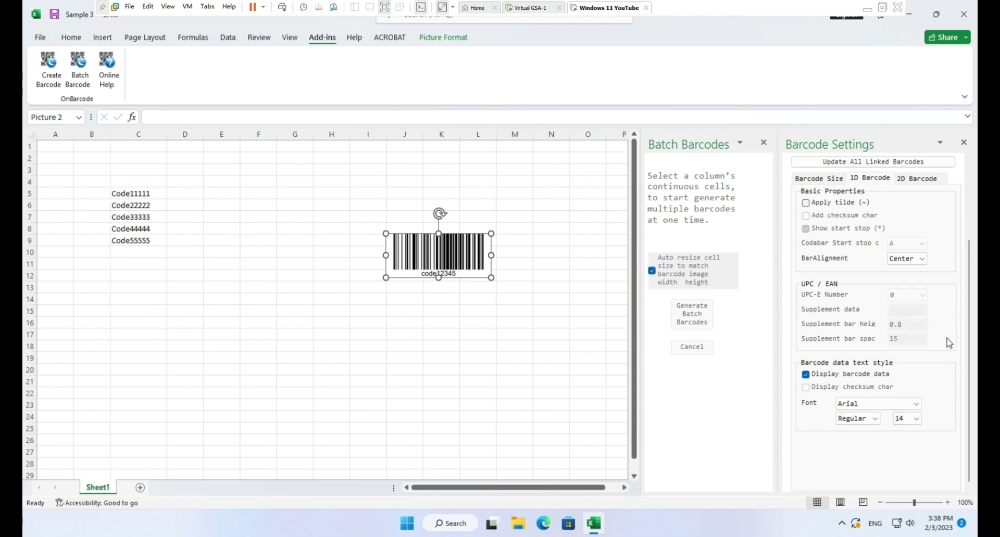
pyautogui.scroll(3, 945, 343)
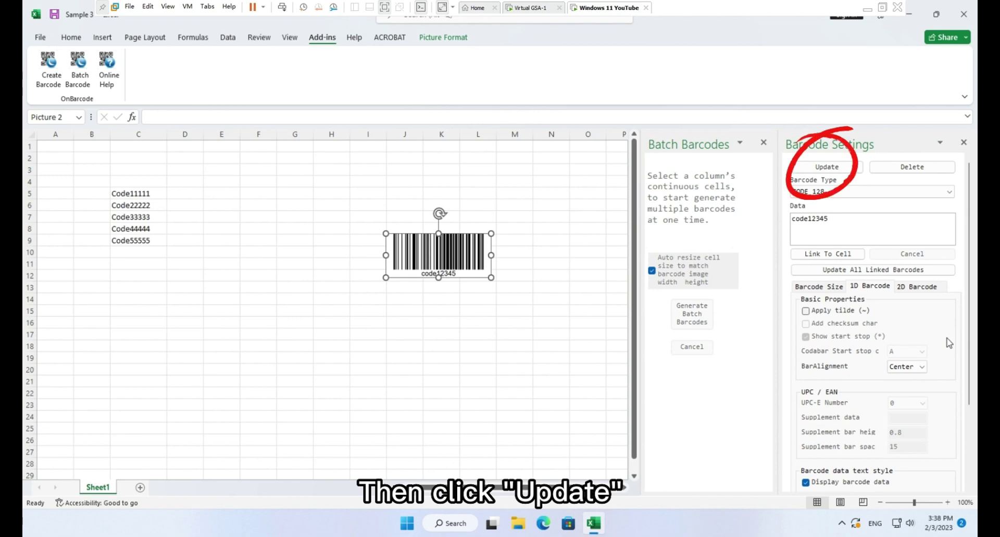
pyautogui.click(845, 170)
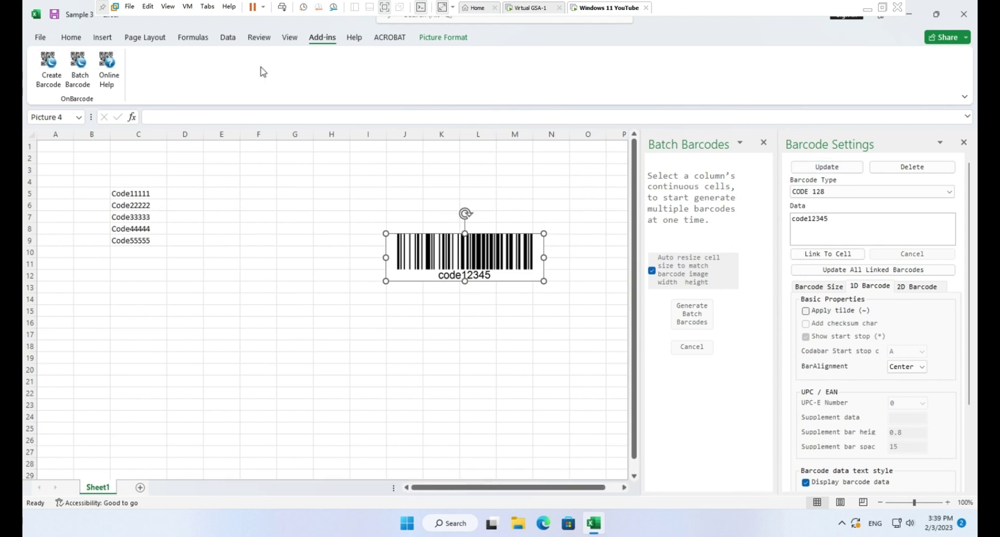
# Batch-generate barcodes for C5:C9 from the code12345 template, starting at E5.
pyautogui.moveTo(123, 197); pyautogui.dragTo(155, 247)
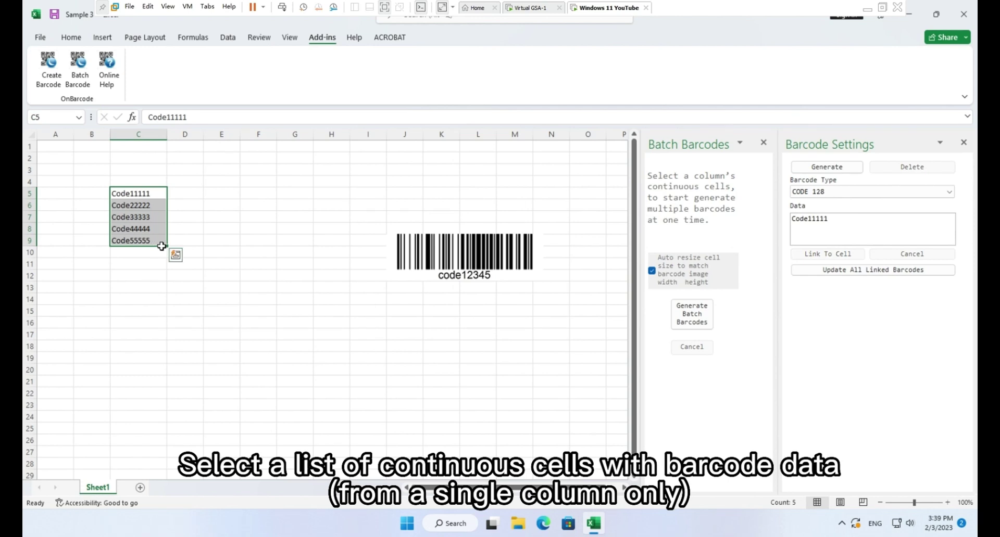
pyautogui.click(690, 323)
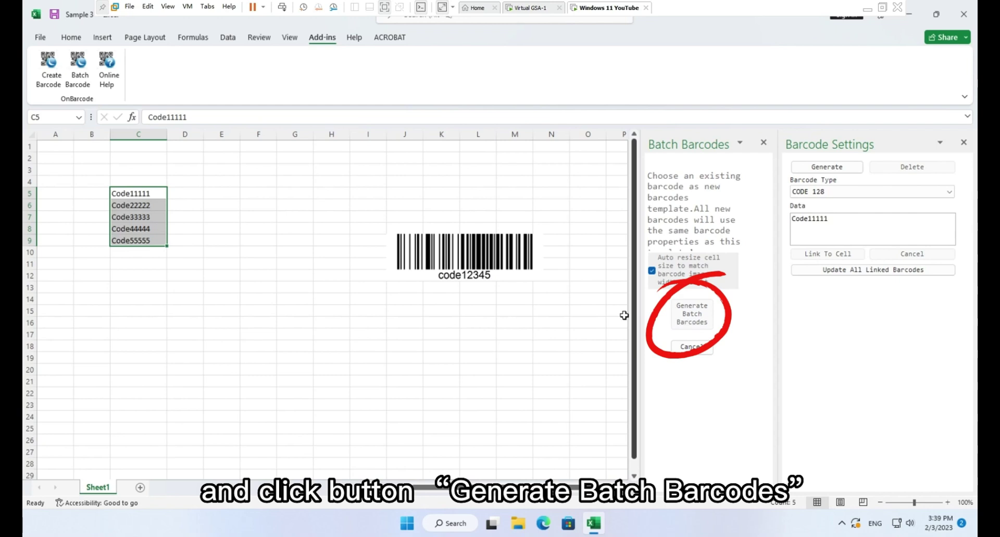
pyautogui.click(468, 257)
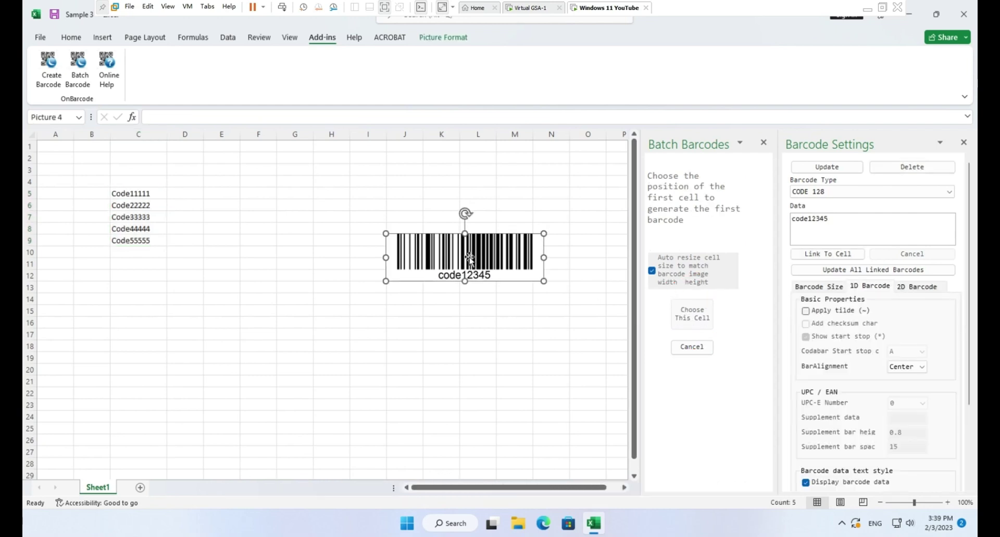
pyautogui.click(225, 199)
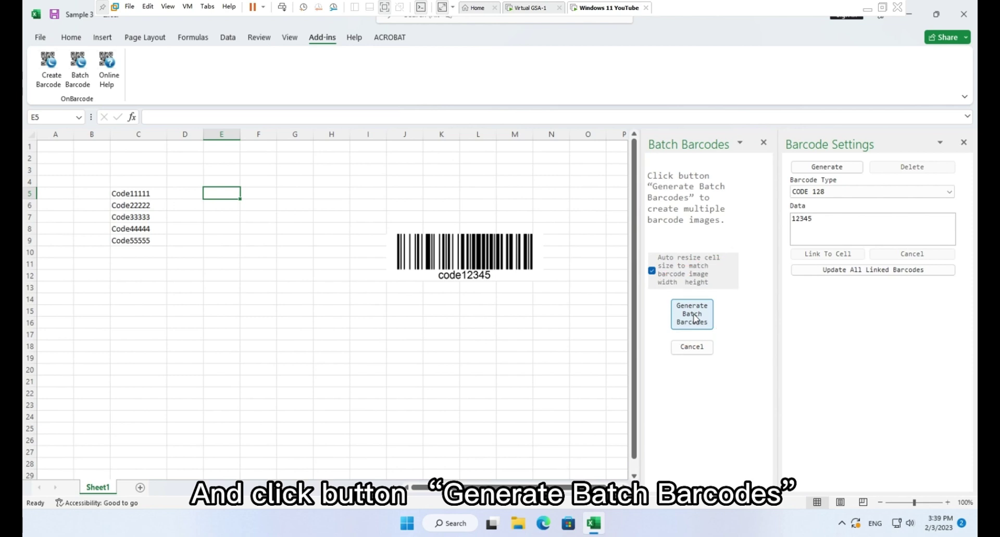
pyautogui.click(693, 318)
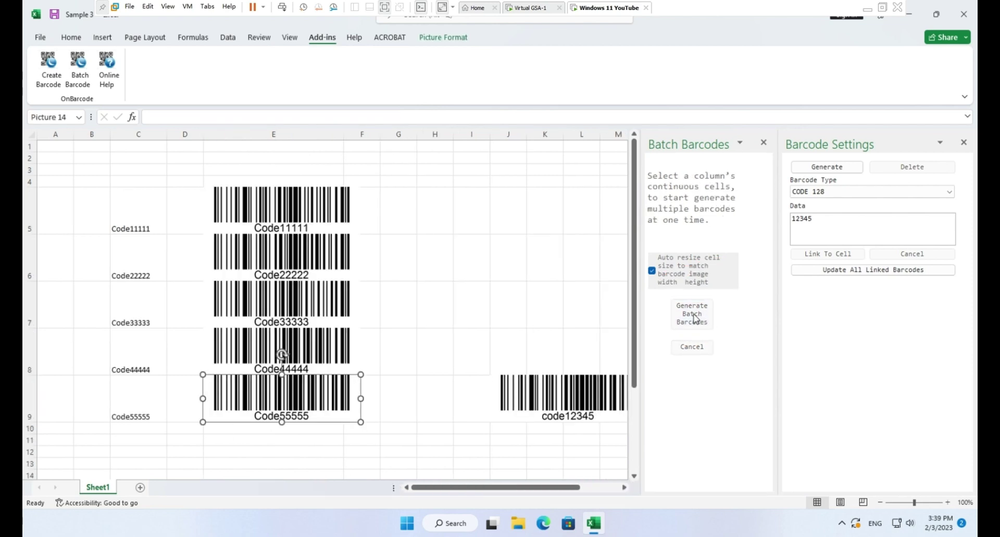